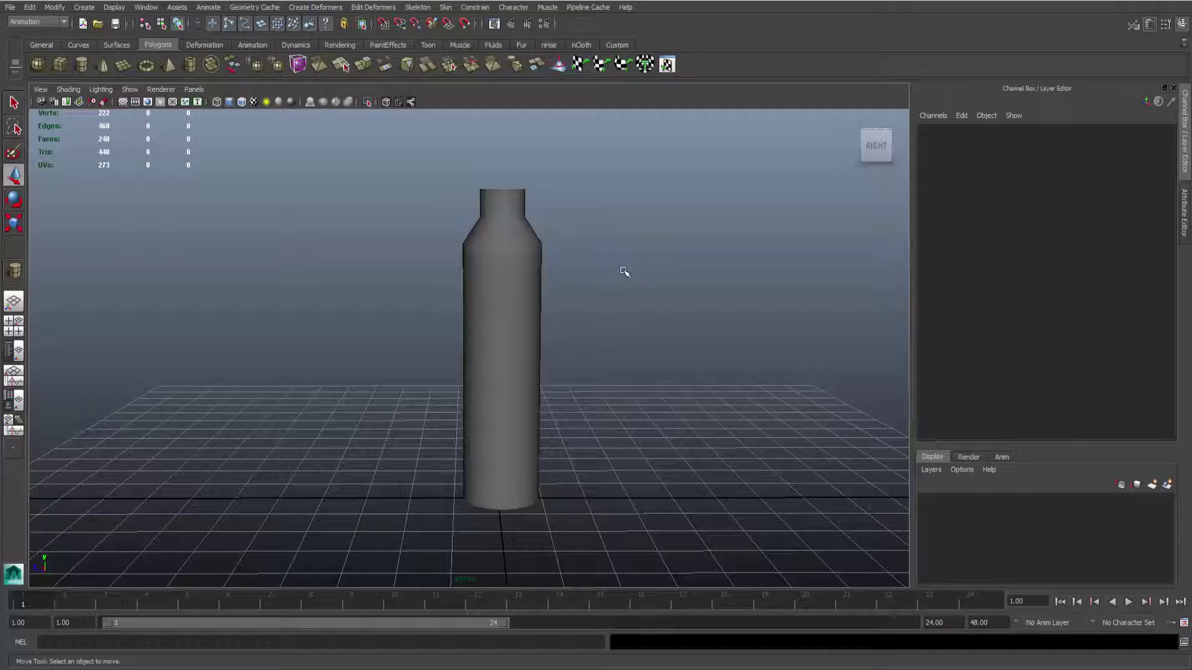
Select the bottle cylinder pCylinder1 in the perspective viewport
click(507, 255)
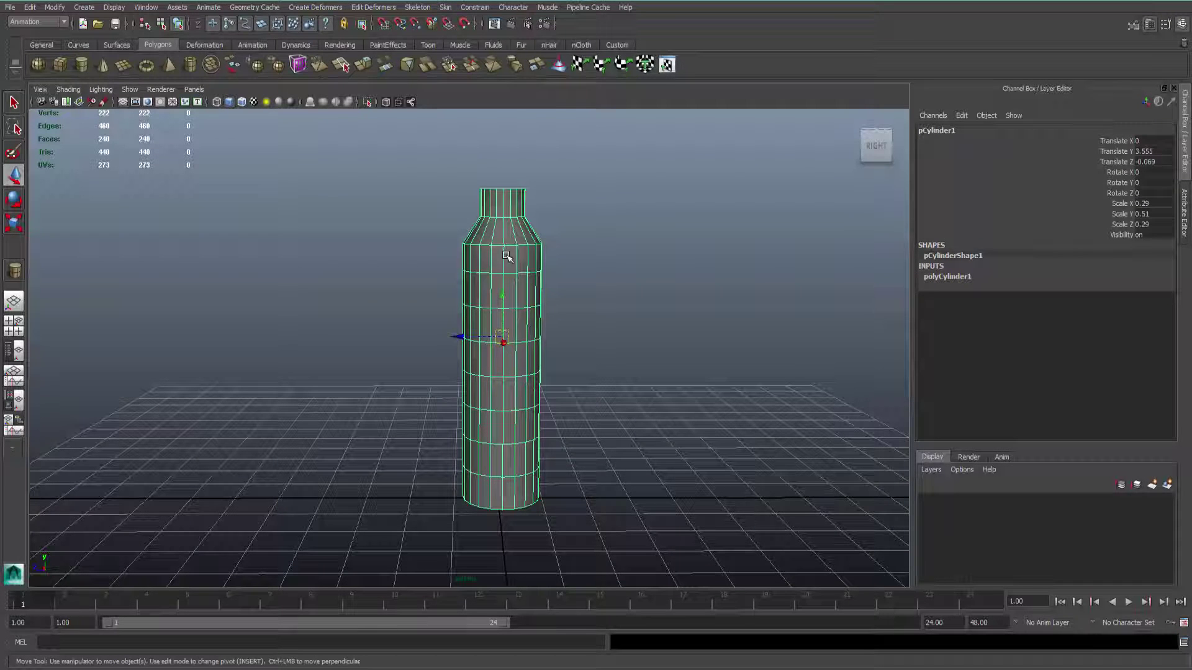
Rename pCylinder1 to Bottle_Mesh, freeze its transforms and delete its history
double_click(935, 130)
text(bottle_M)
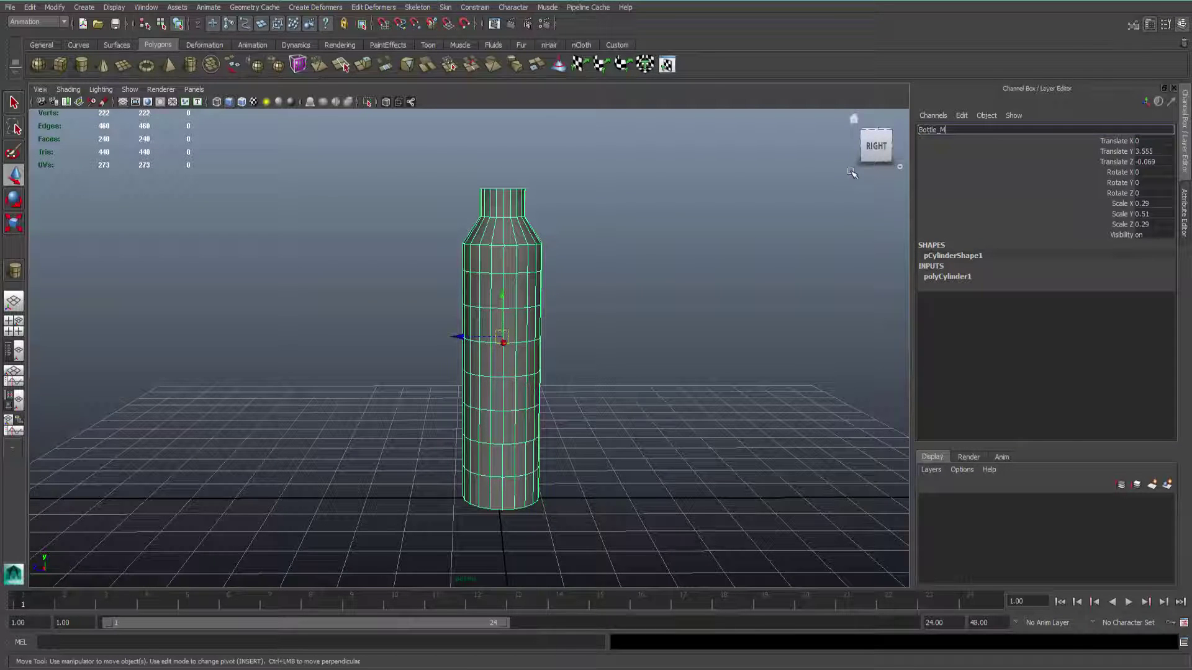
text(esh)
key(Return)
click(616, 45)
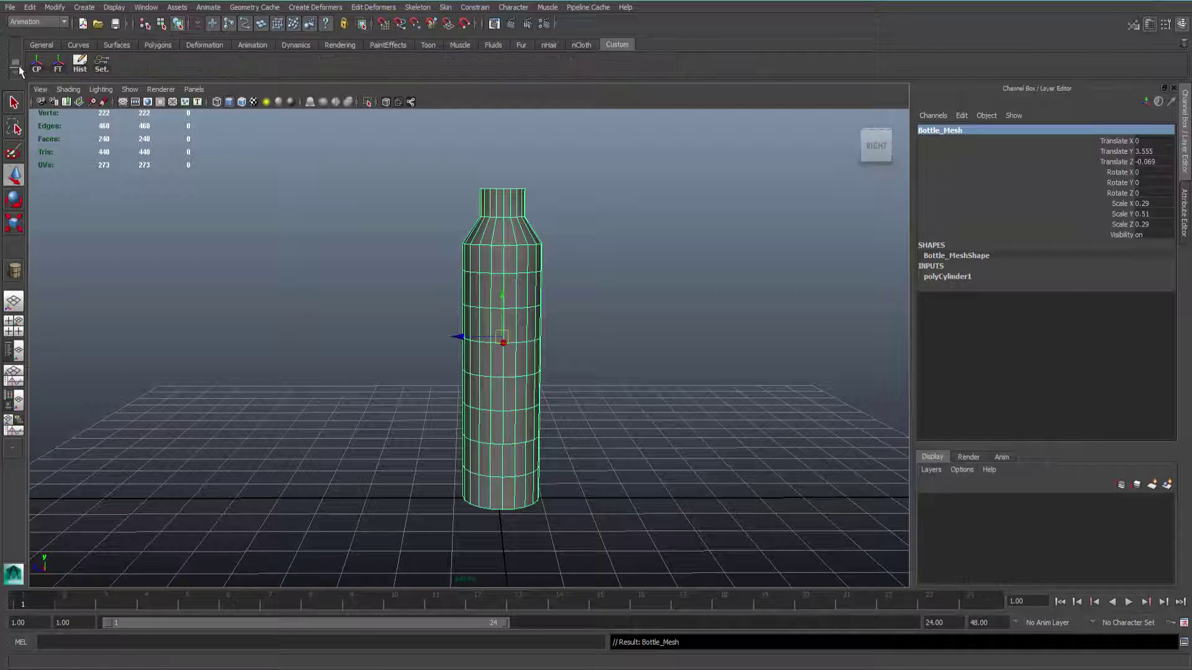
click(37, 62)
click(80, 62)
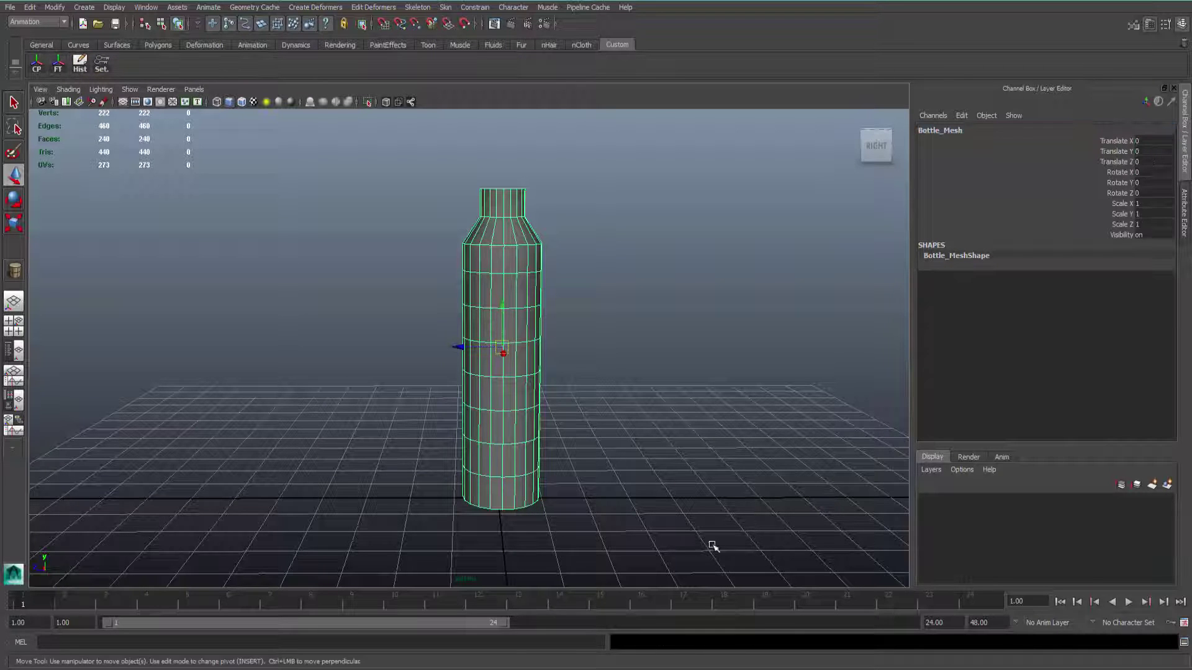
Put Bottle_Mesh in templated display layer layer1 and save the scene as Bottle.mb
click(1167, 485)
click(939, 500)
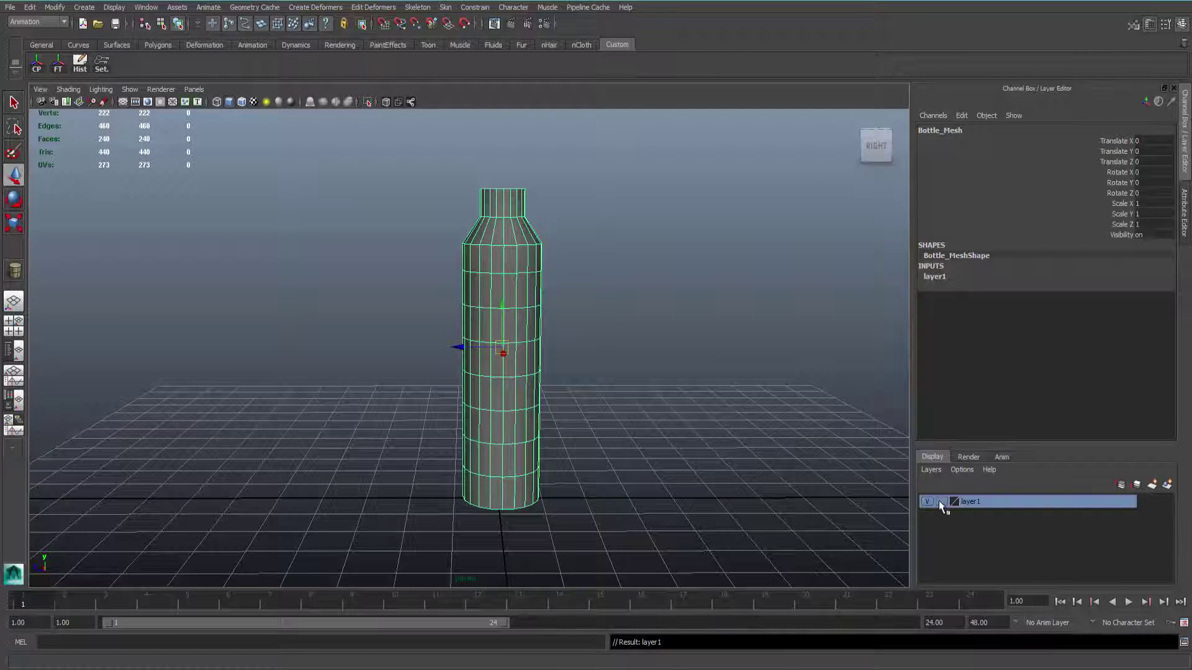
key(space)
key(space)
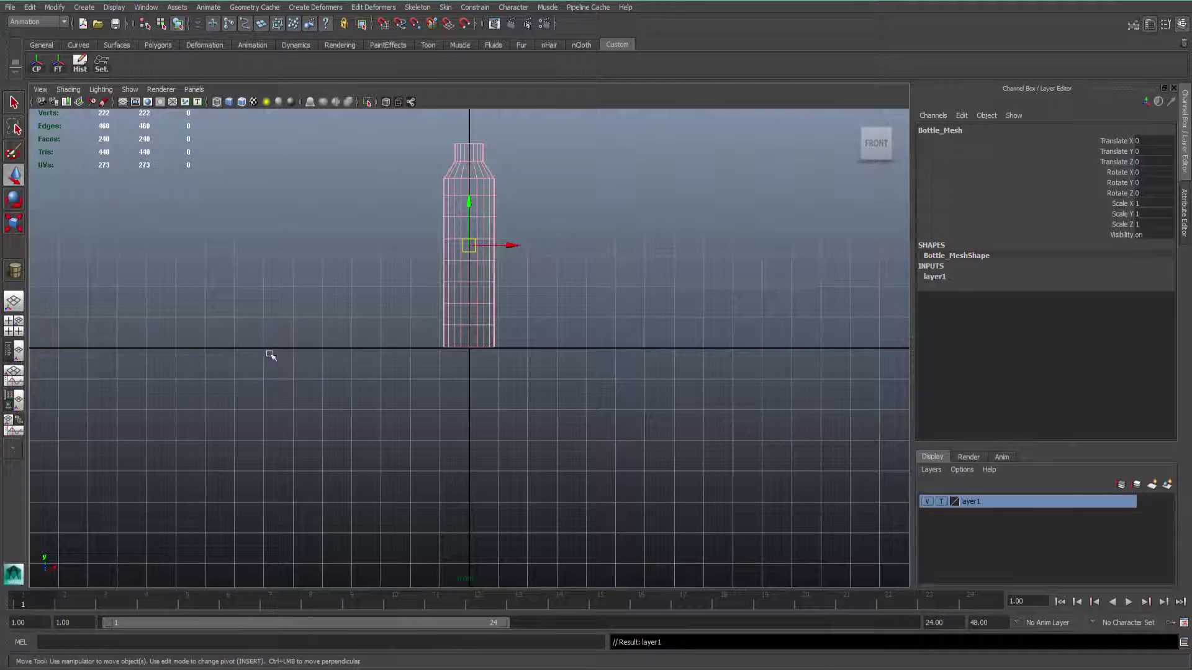
scroll(540, 404, up, 3)
alt+middle_drag(540, 404, 524, 431)
key(ctrl+s)
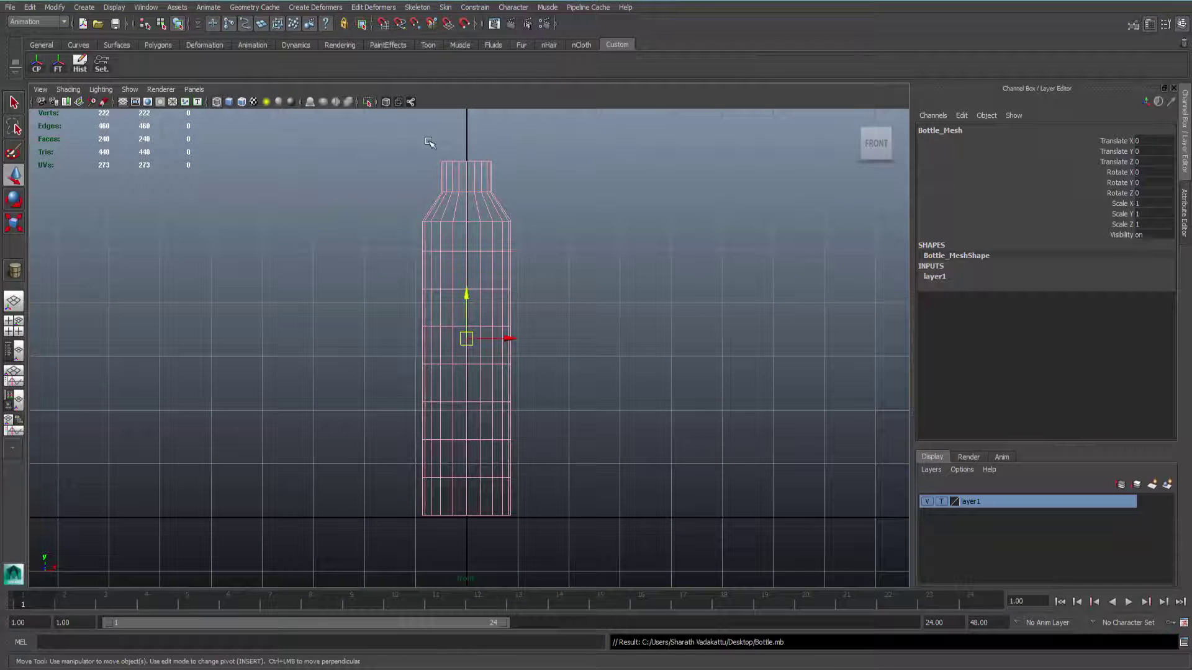
Draw an 11-joint chain up the bottle's centre from base to top in the front view
click(428, 8)
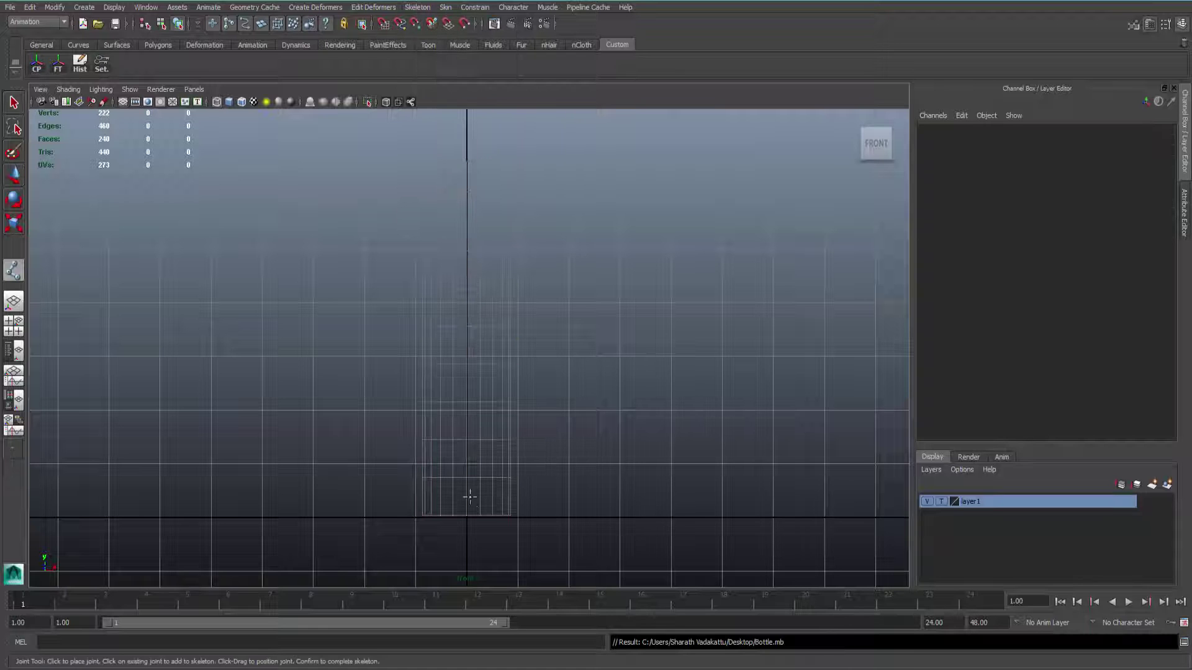
click(464, 514)
click(465, 460)
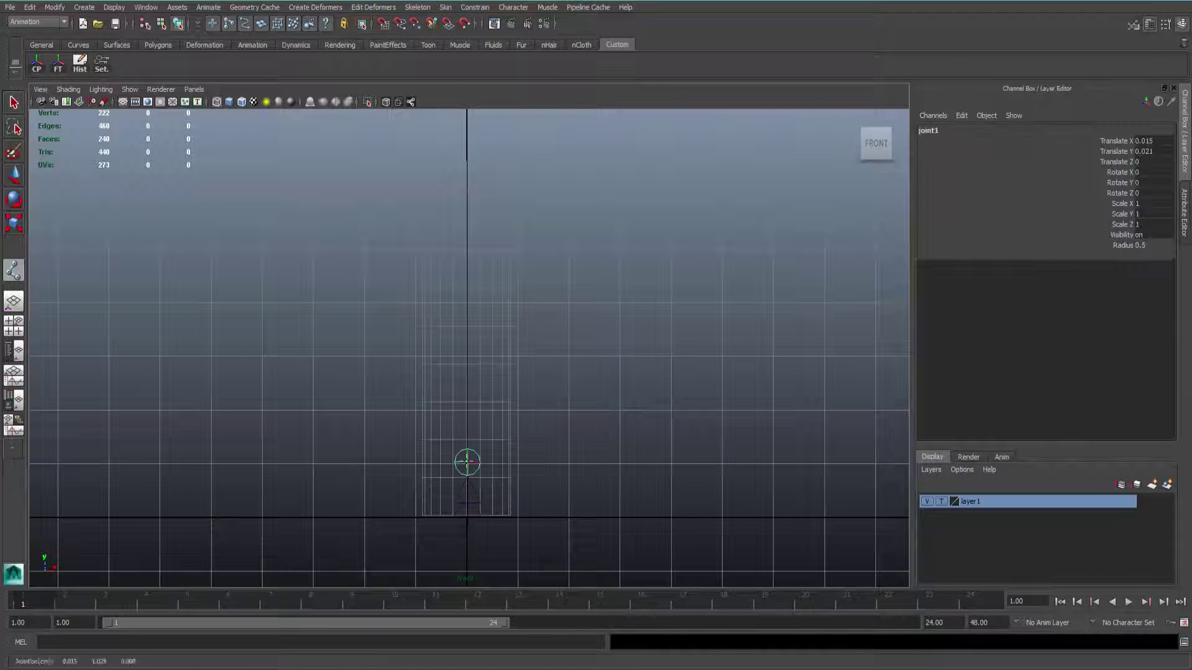
click(466, 401)
click(467, 364)
click(467, 325)
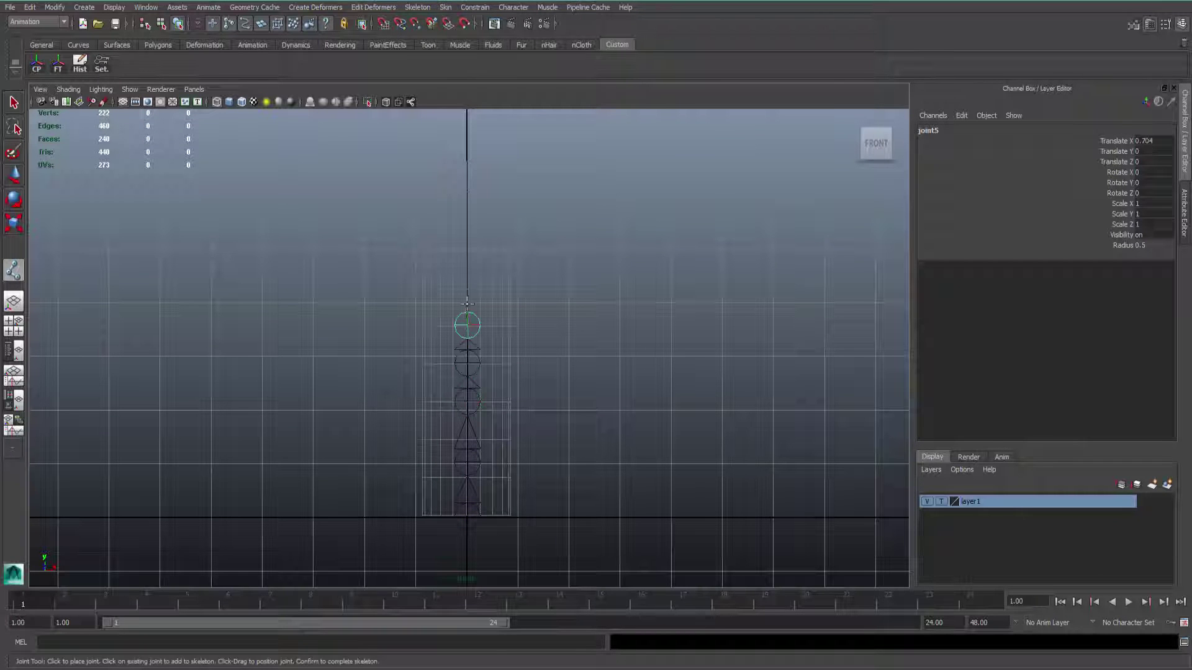
click(466, 288)
click(467, 250)
click(467, 222)
click(467, 189)
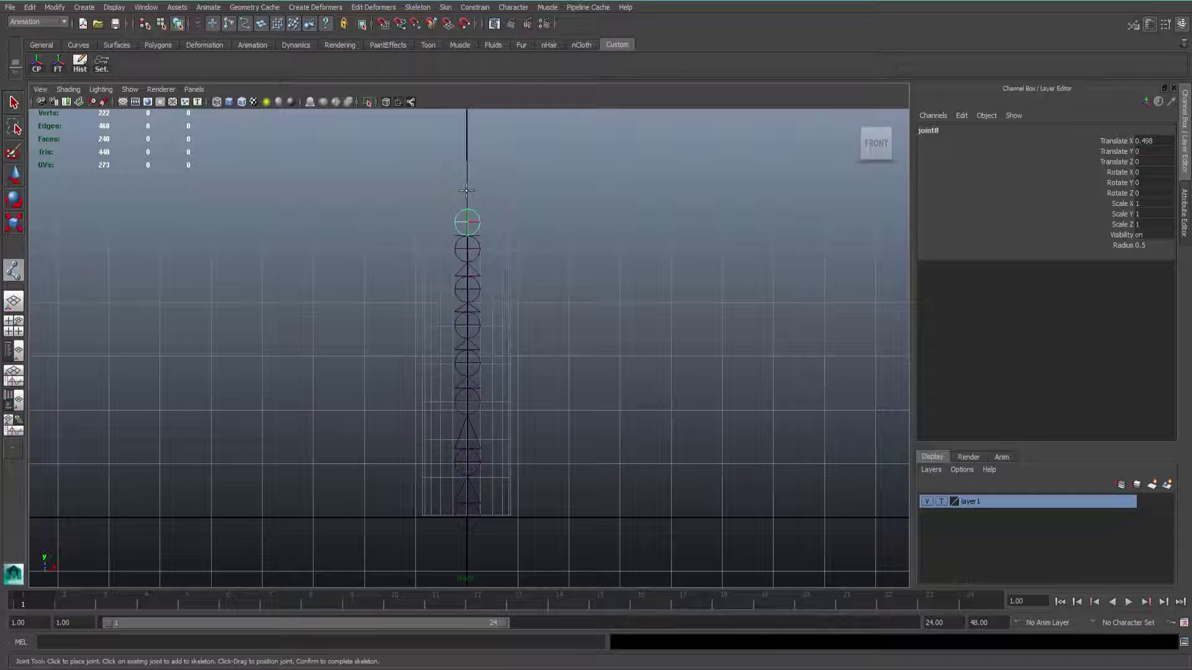
click(467, 162)
click(468, 122)
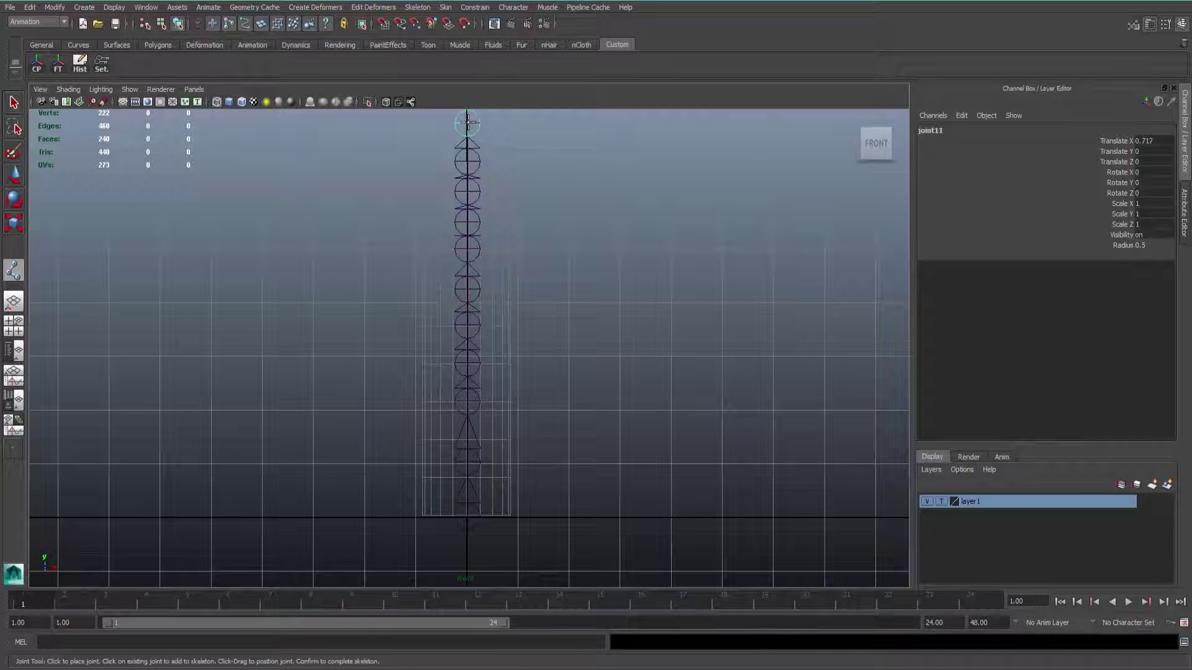
key(Return)
Delete the extra joint at the top of the chain
key(w)
key(q)
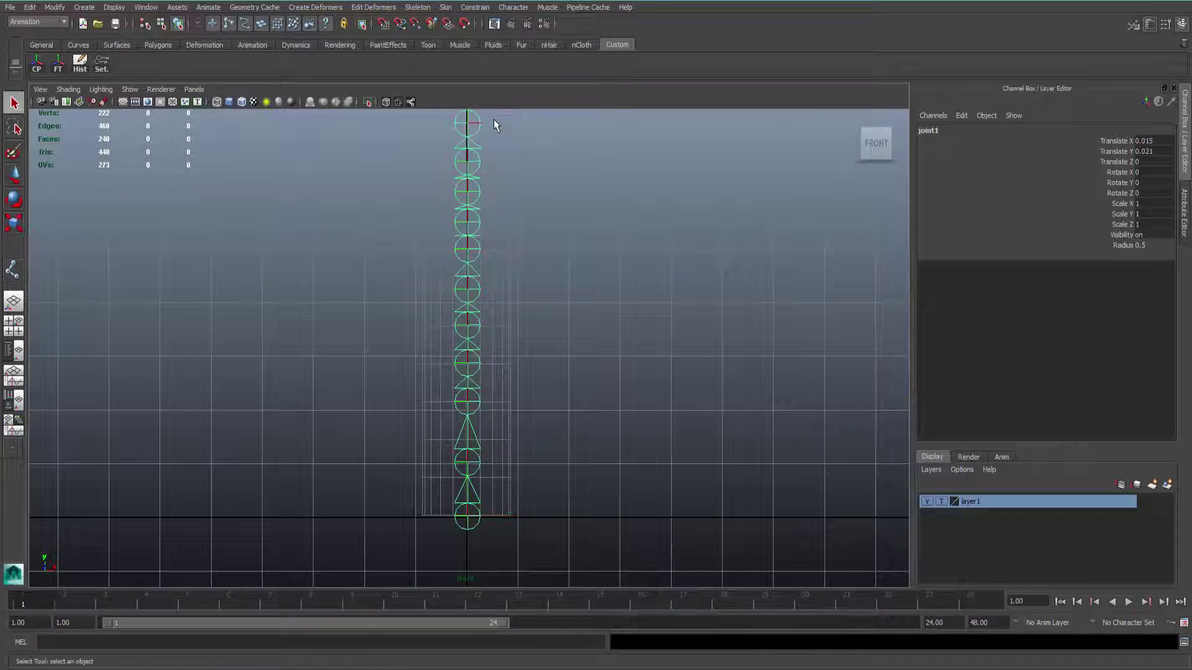
click(477, 119)
key(Delete)
Turn on local rotation axes display for the joints in the chain
key(space)
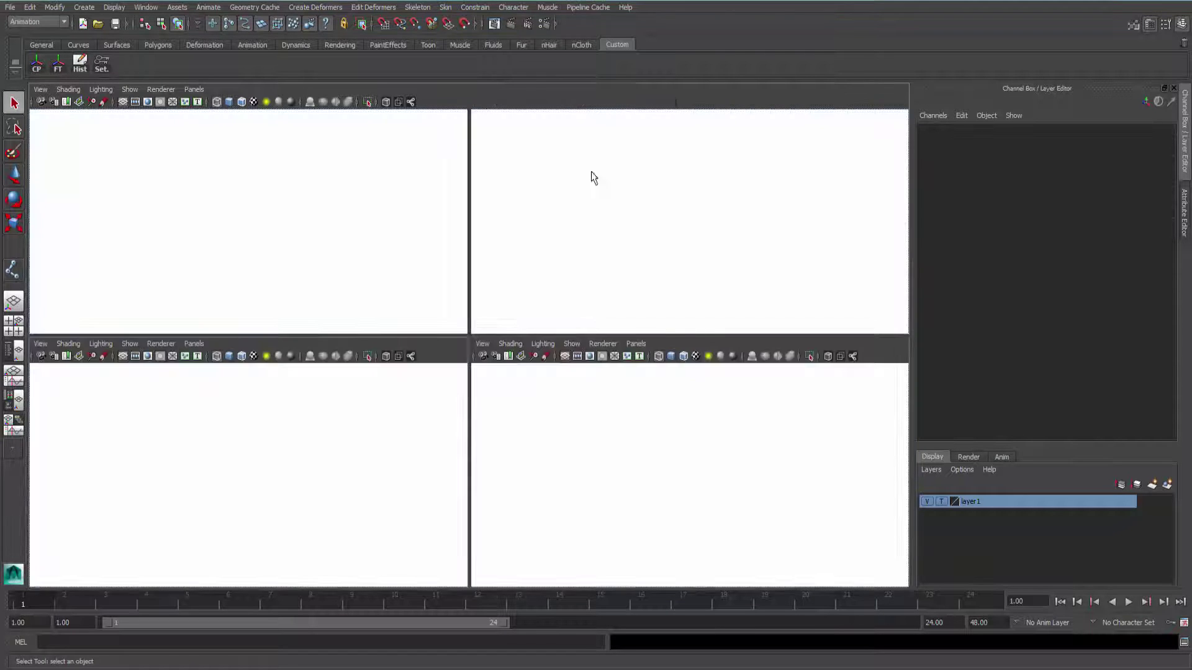
key(space)
alt+drag(637, 348, 447, 513)
click(451, 503)
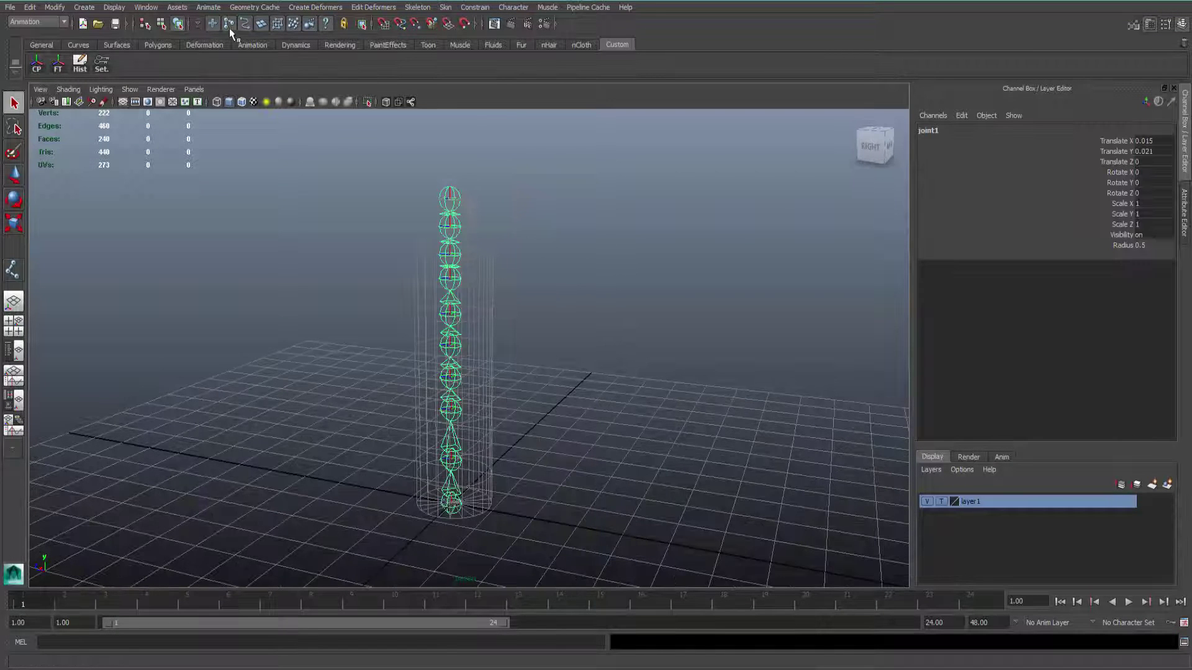
key(F8)
click(325, 24)
Inspect the joint axes, save Bottle.mb again, and return to the front view
mouse_move(468, 357)
alt+mouse_down()
mouse_move(445, 342)
mouse_move(471, 348)
alt+mouse_up()
scroll(570, 394, up, 5)
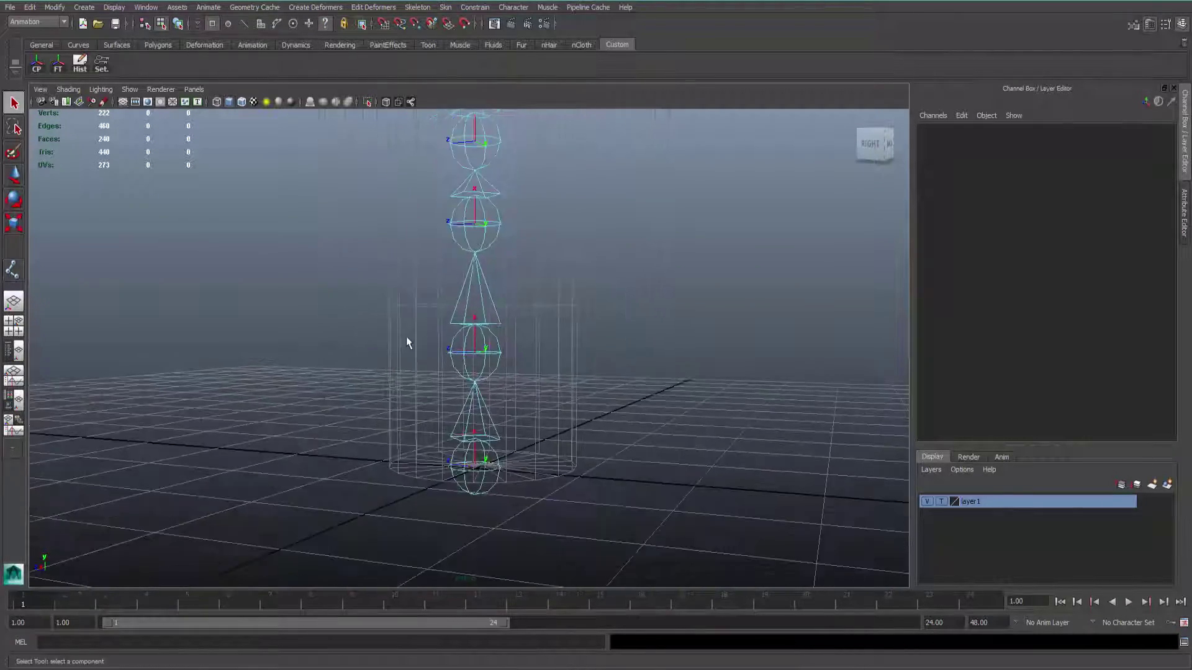
alt+right_drag(406, 337, 588, 280)
alt+drag(588, 279, 417, 431)
alt+right_drag(418, 432, 358, 410)
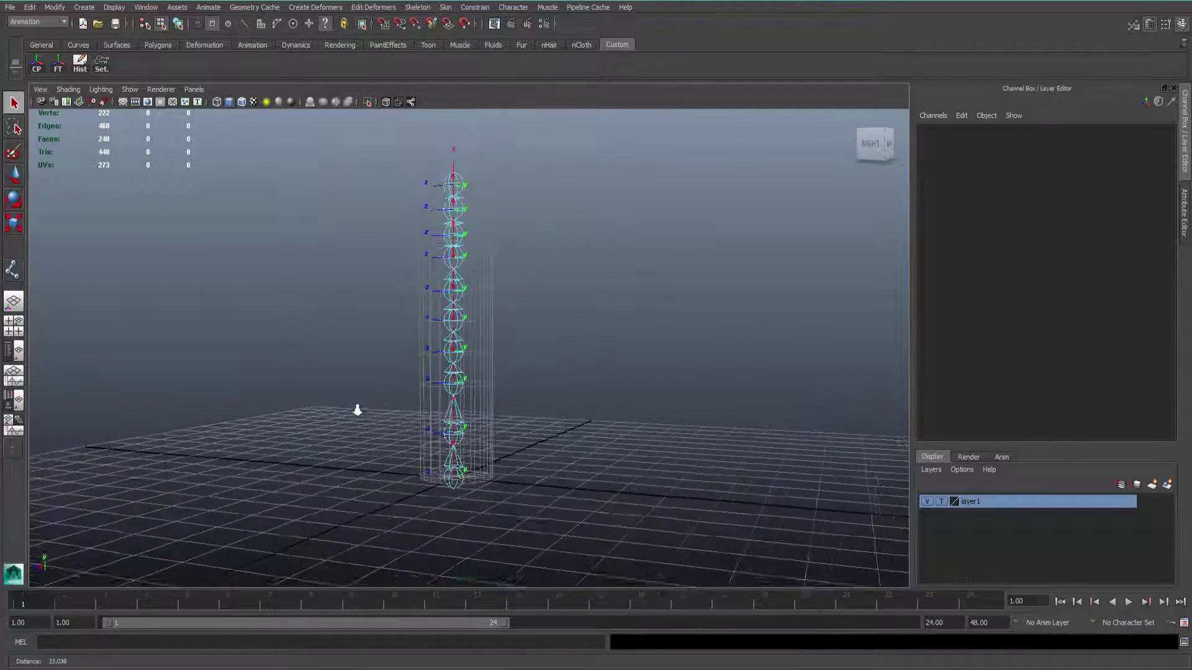
mouse_move(399, 266)
alt+mouse_down()
mouse_move(399, 328)
mouse_move(620, 444)
mouse_move(418, 417)
mouse_move(649, 265)
alt+mouse_up()
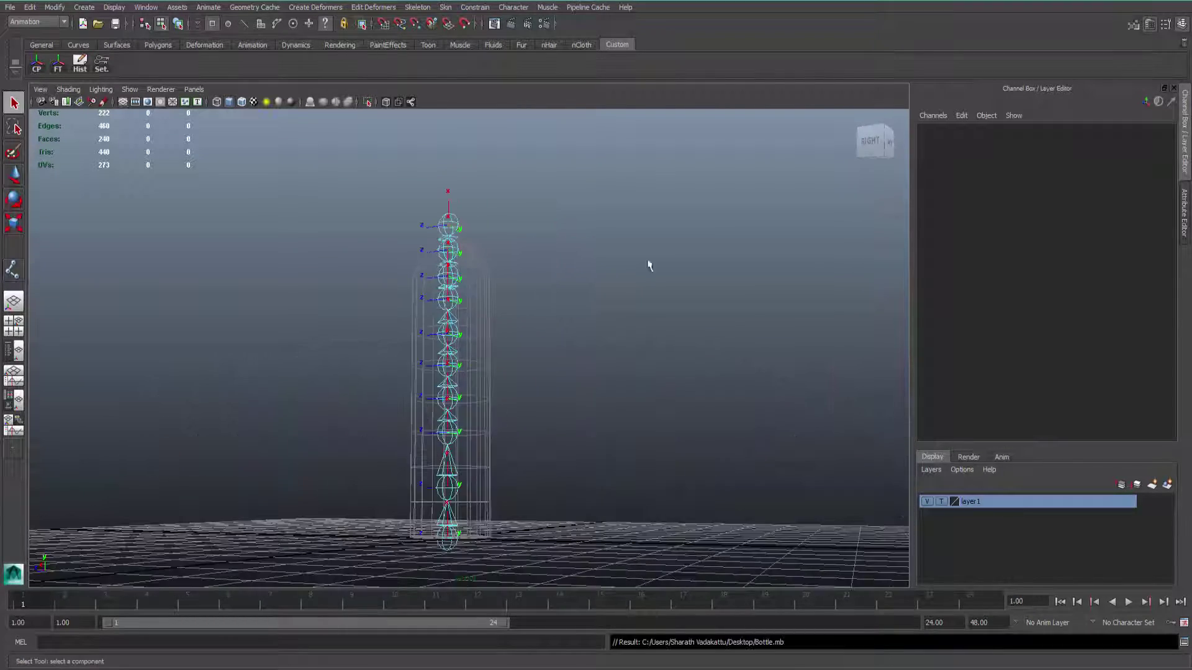
key(space)
key(space)
alt+middle_drag(542, 401, 558, 285)
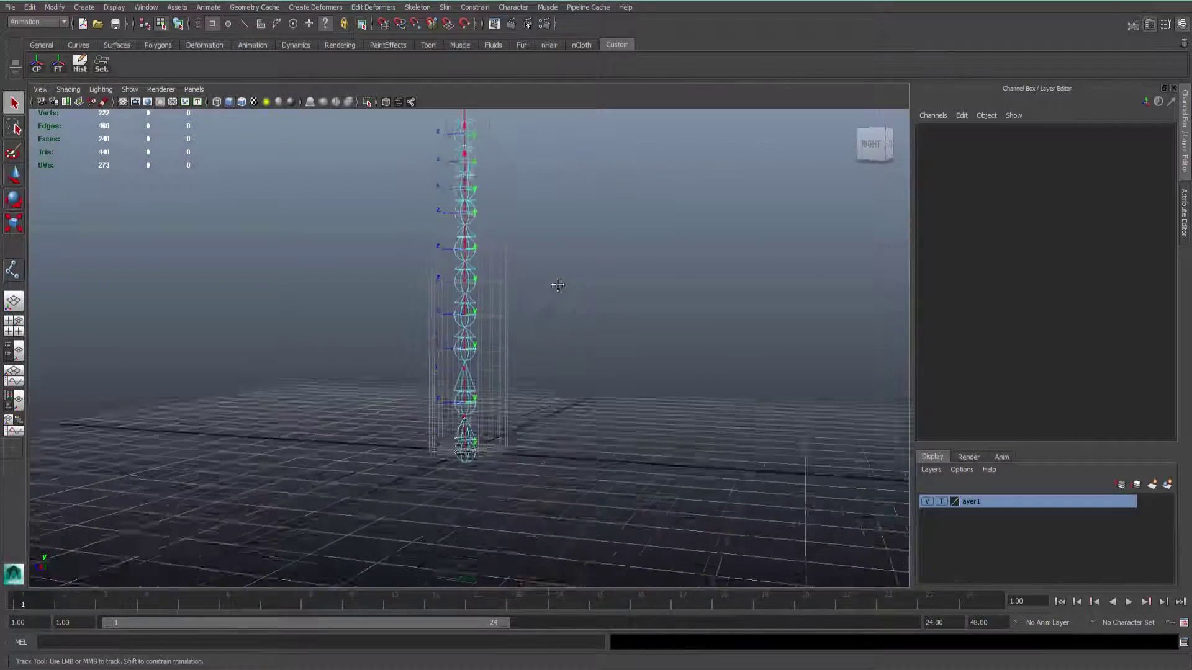
alt+drag(567, 277, 561, 370)
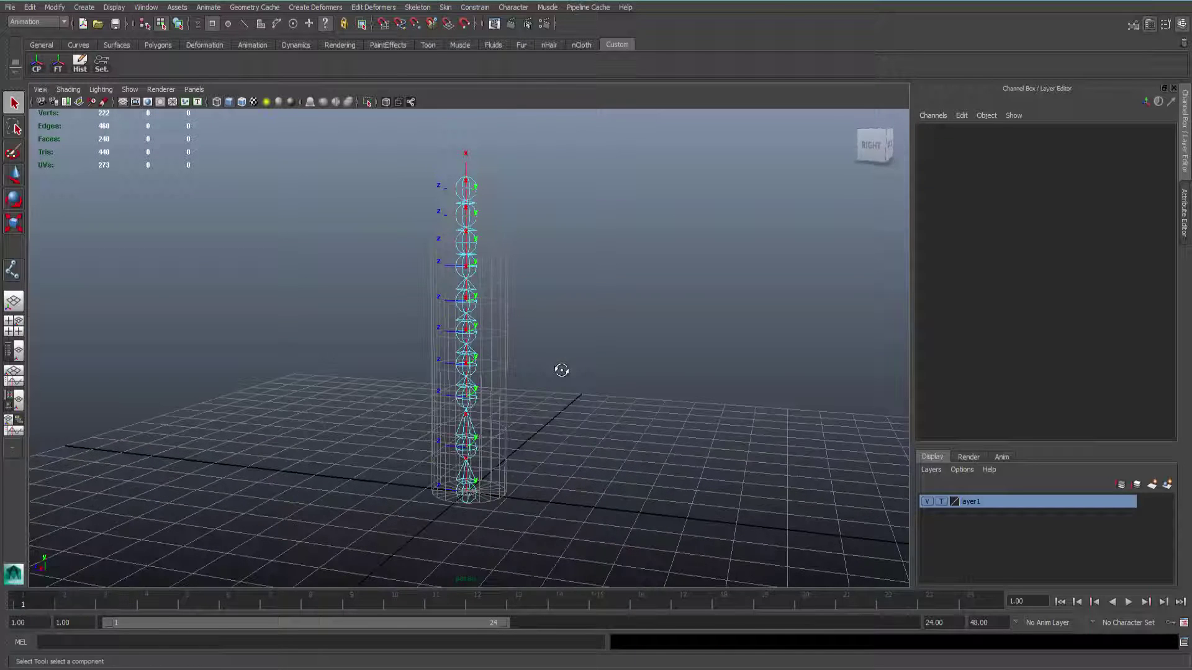
key(ctrl+s)
key(space)
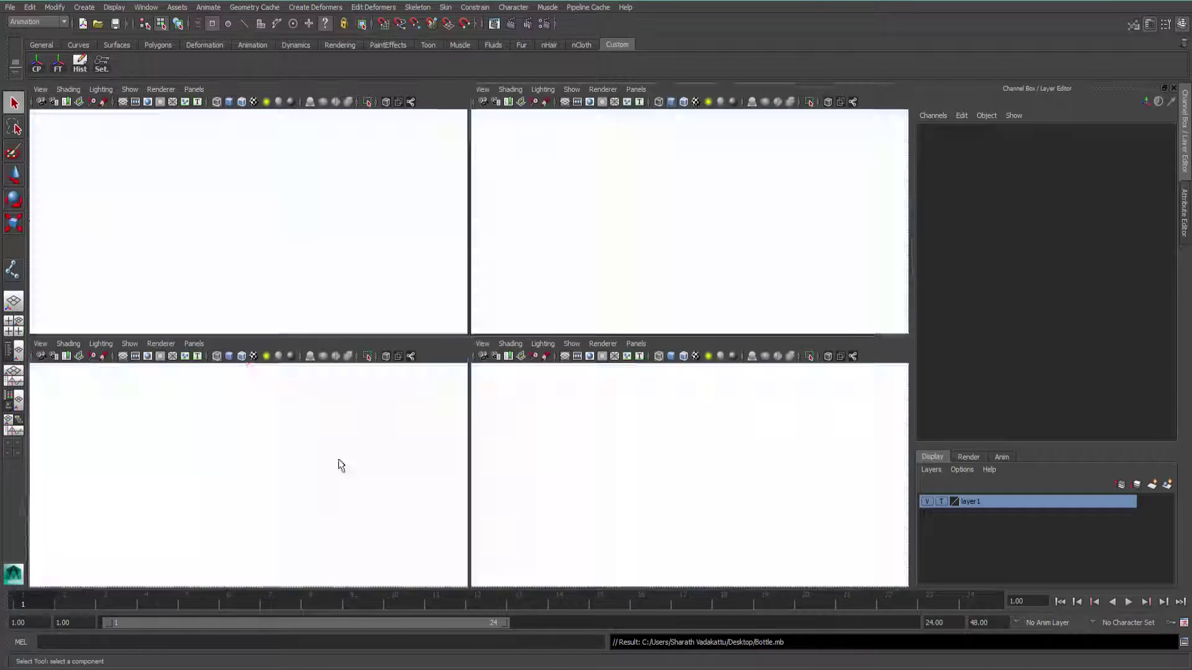
key(space)
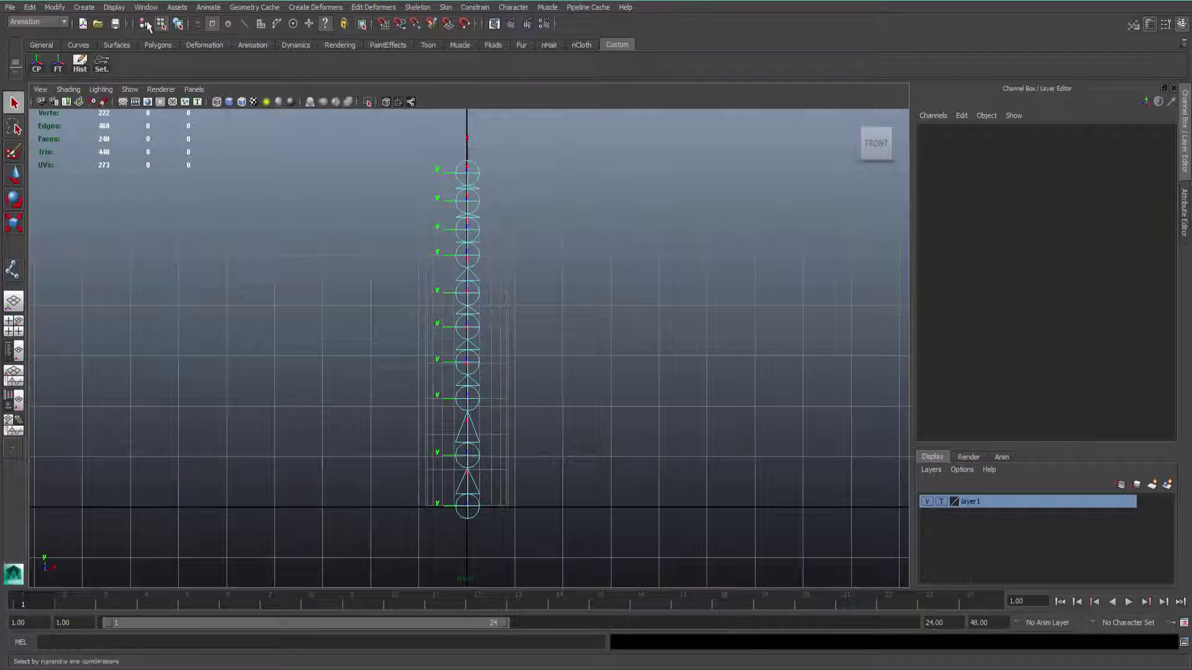
Create spline IK handle ikHandle1 from the base joint to the top joint
click(179, 25)
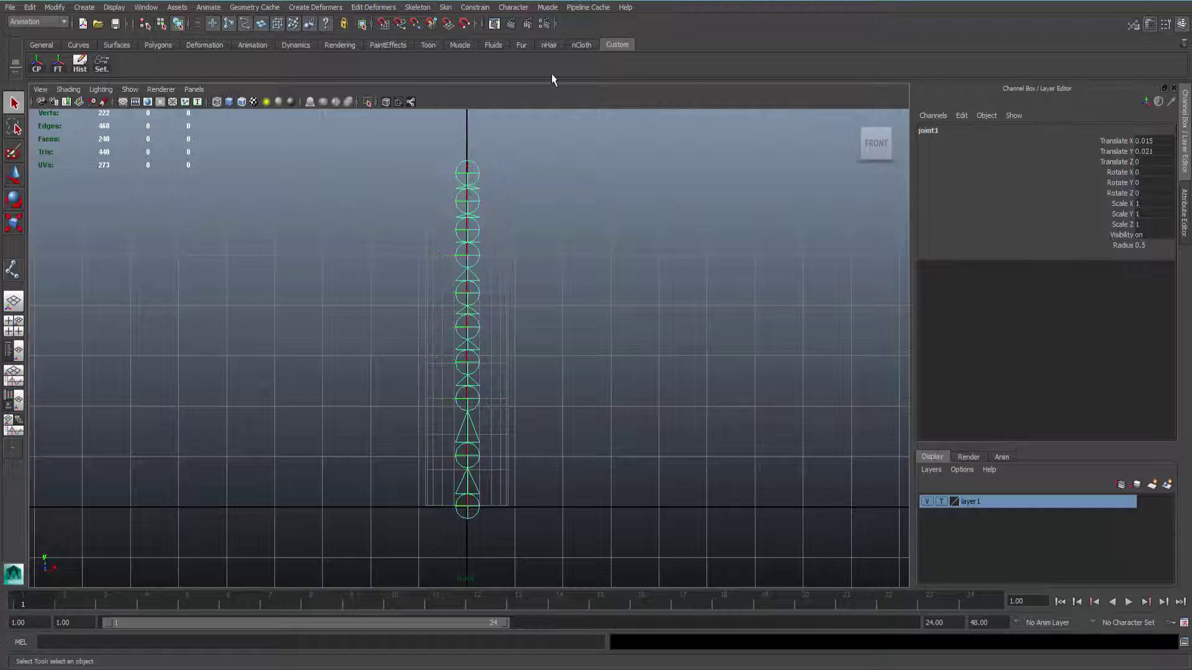
click(419, 8)
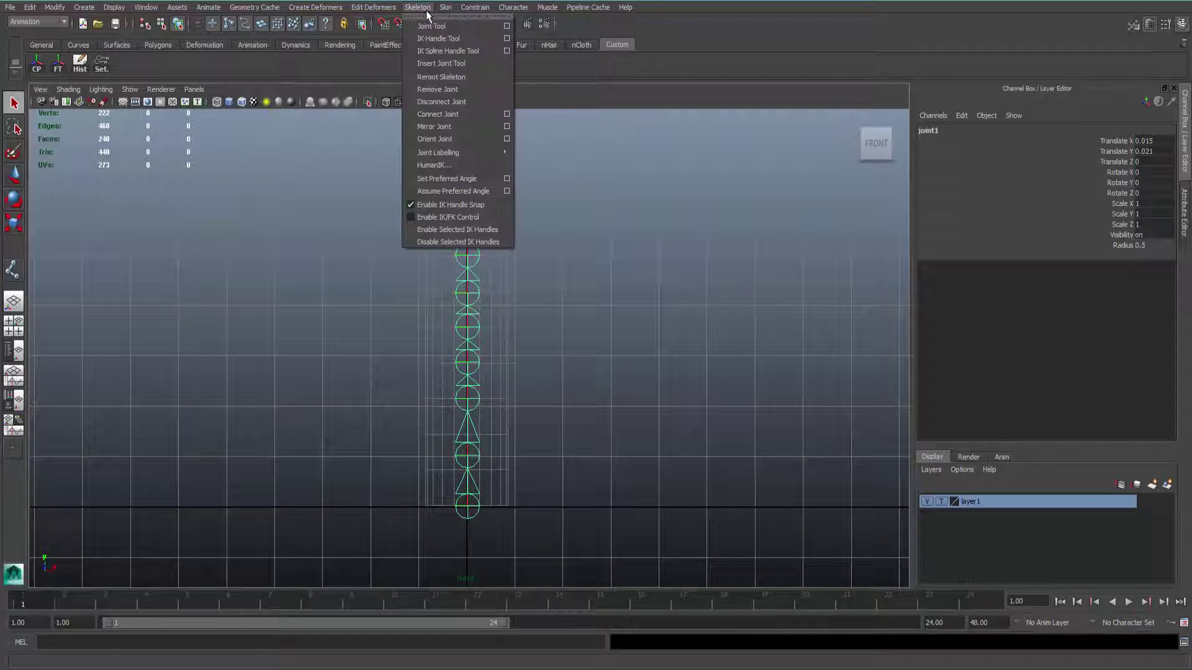
click(479, 54)
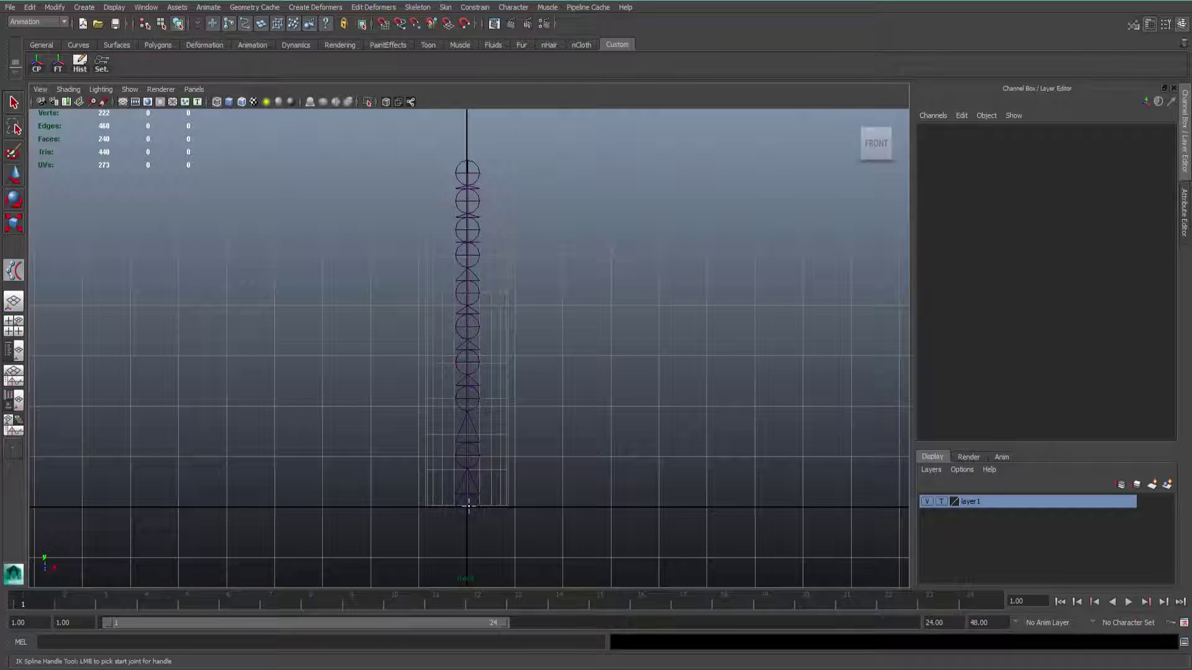
click(466, 508)
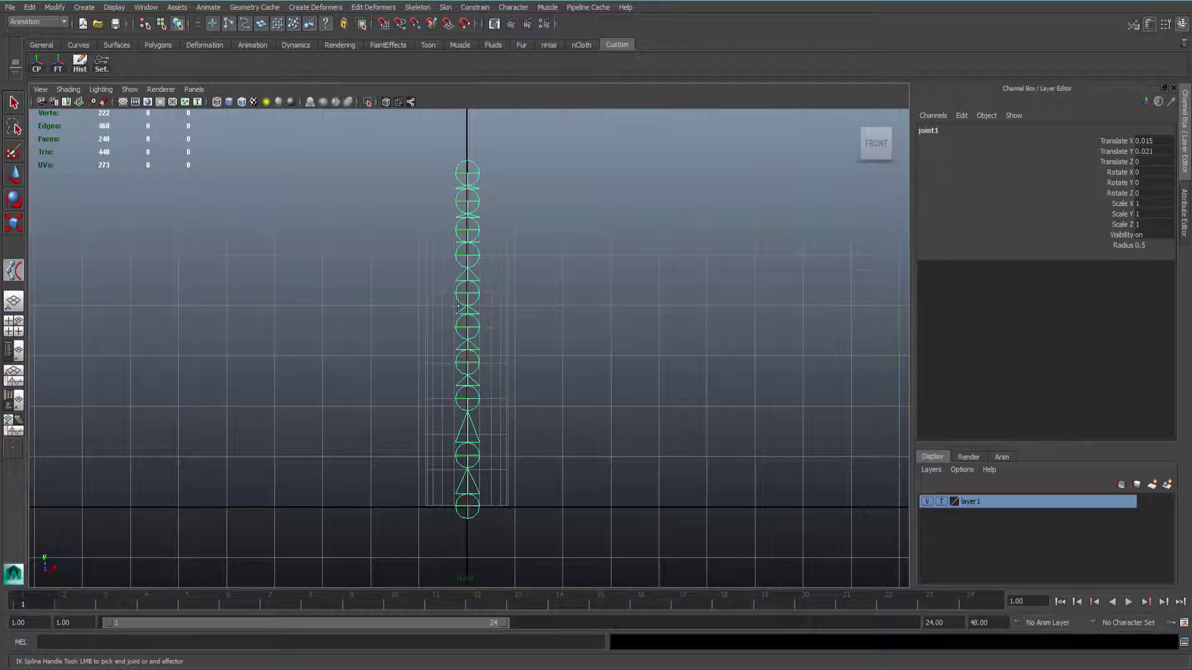
click(467, 173)
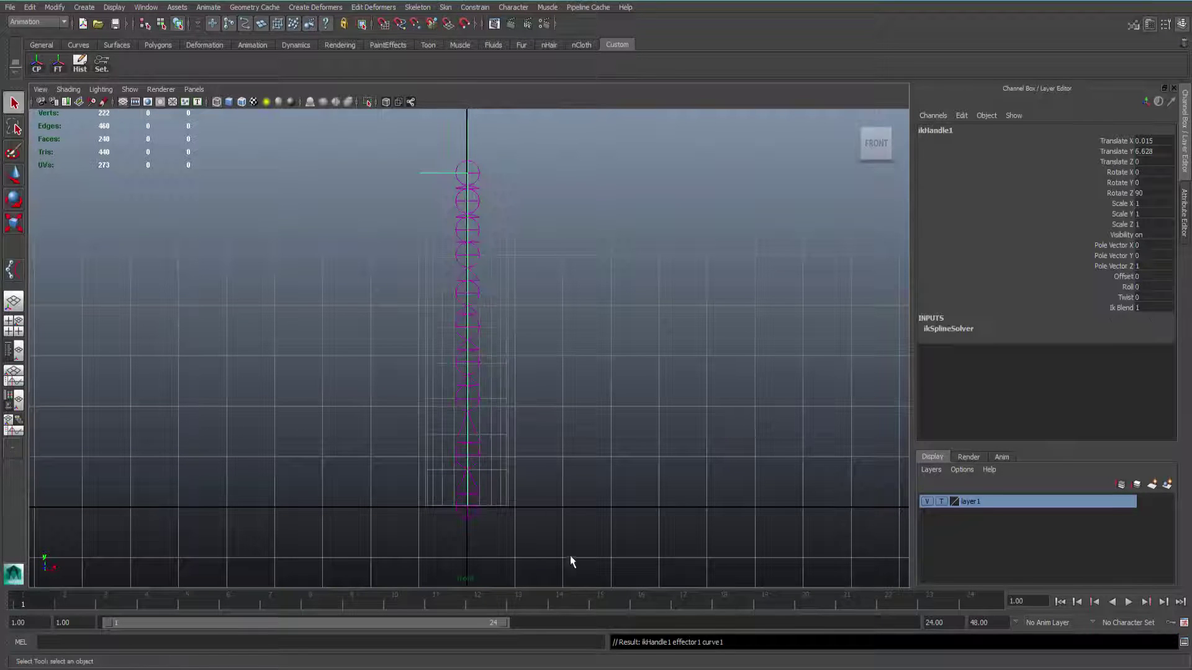
Check the rig by selecting the base joint and then the spline IK handle
click(552, 470)
scroll(539, 464, up, 5)
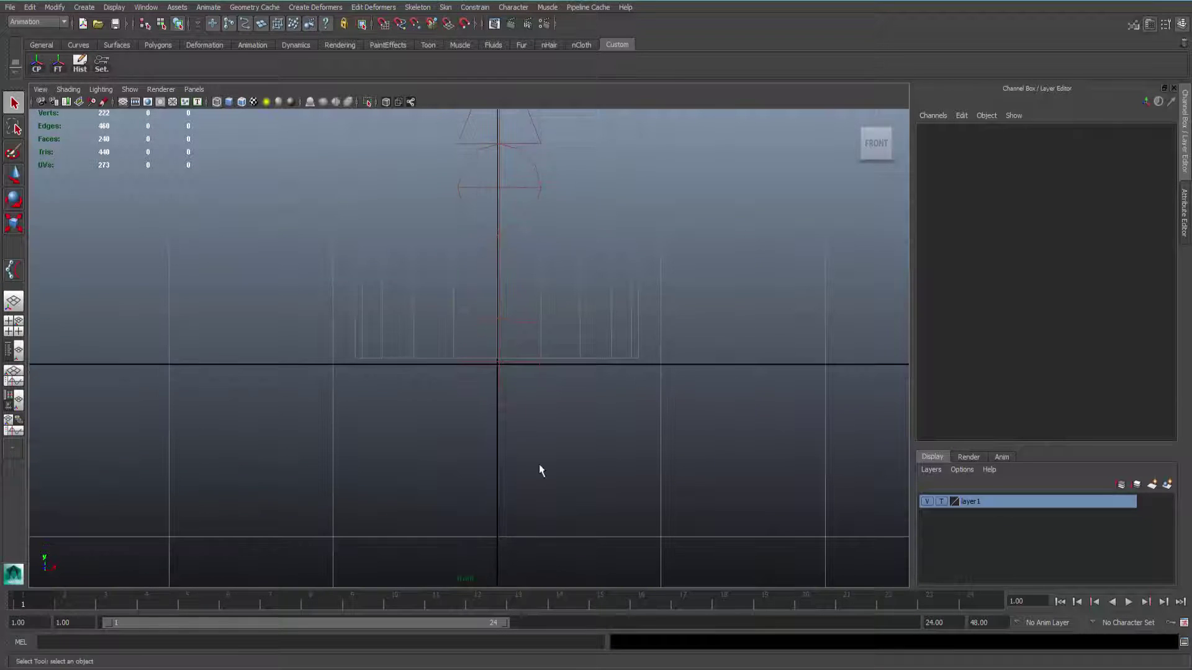
click(499, 310)
scroll(541, 210, down, 3)
scroll(829, 481, up, 3)
scroll(794, 459, up, 3)
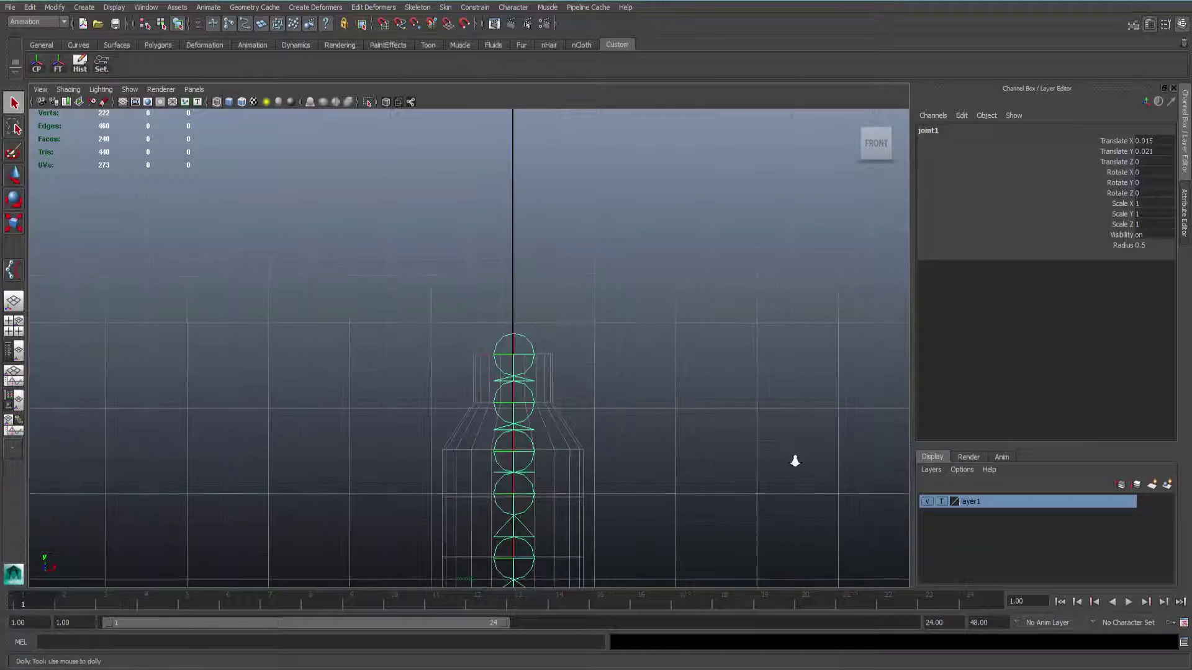
scroll(794, 459, up, 5)
click(368, 398)
scroll(471, 400, down, 10)
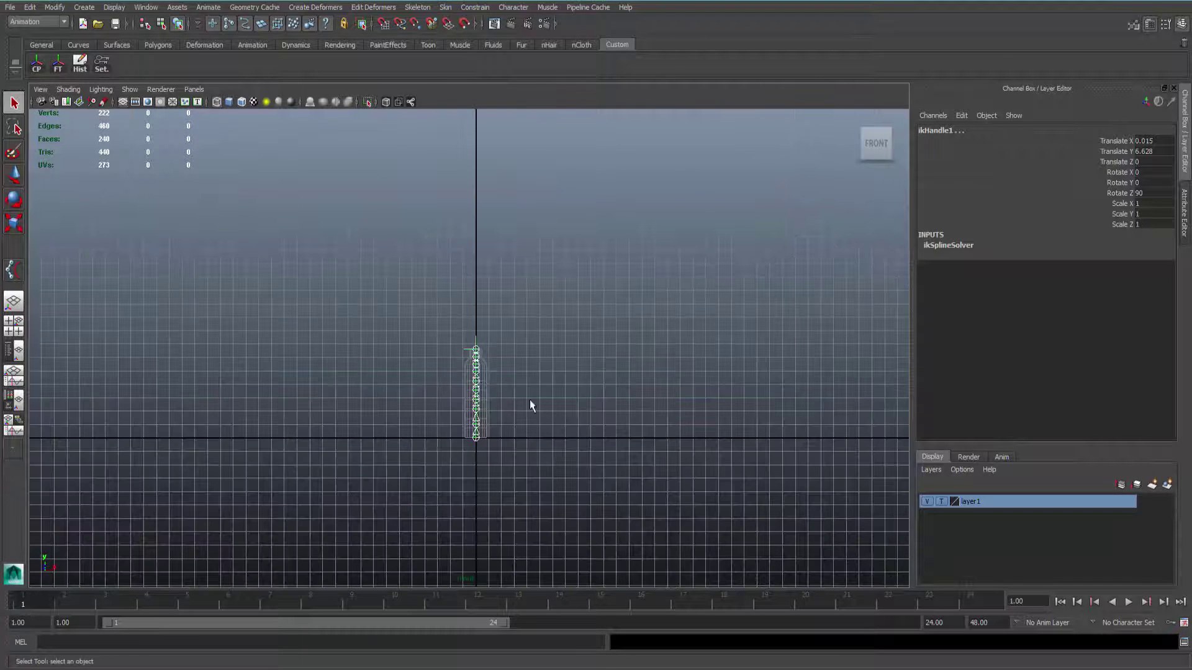
Add a display layer for the IK handle, hide both layers, select curve1, and save
click(1167, 484)
click(929, 514)
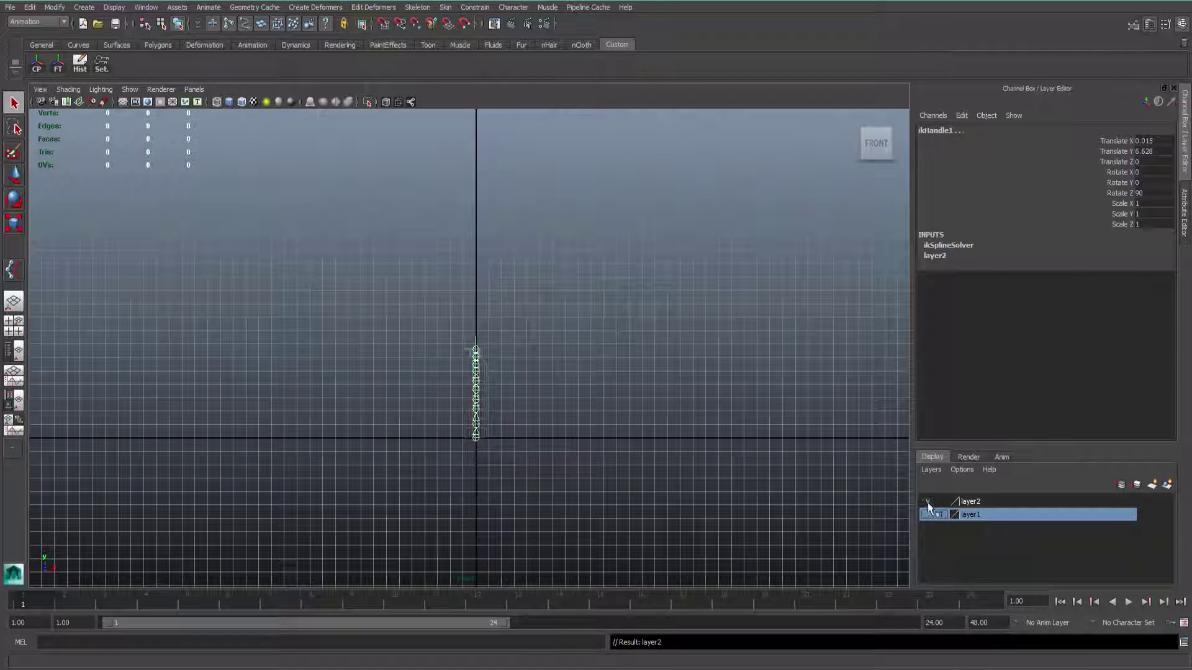
scroll(470, 360, up, 5)
scroll(456, 389, up, 3)
click(503, 443)
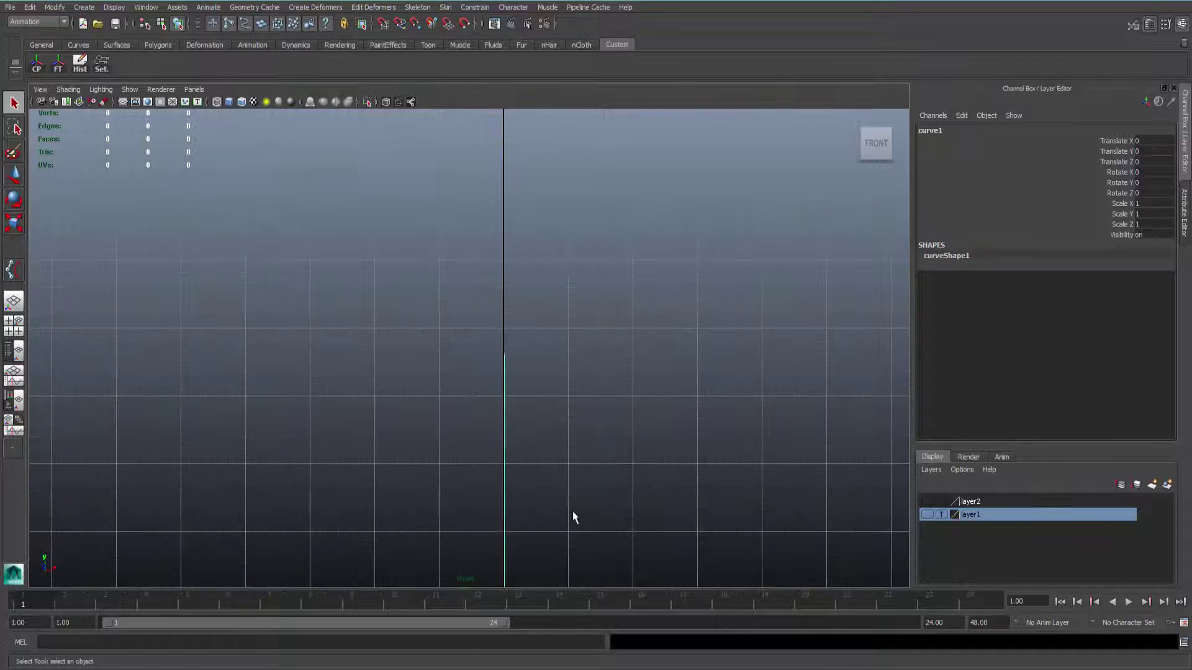
scroll(524, 372, down, 4)
alt+middle_drag(465, 370, 458, 365)
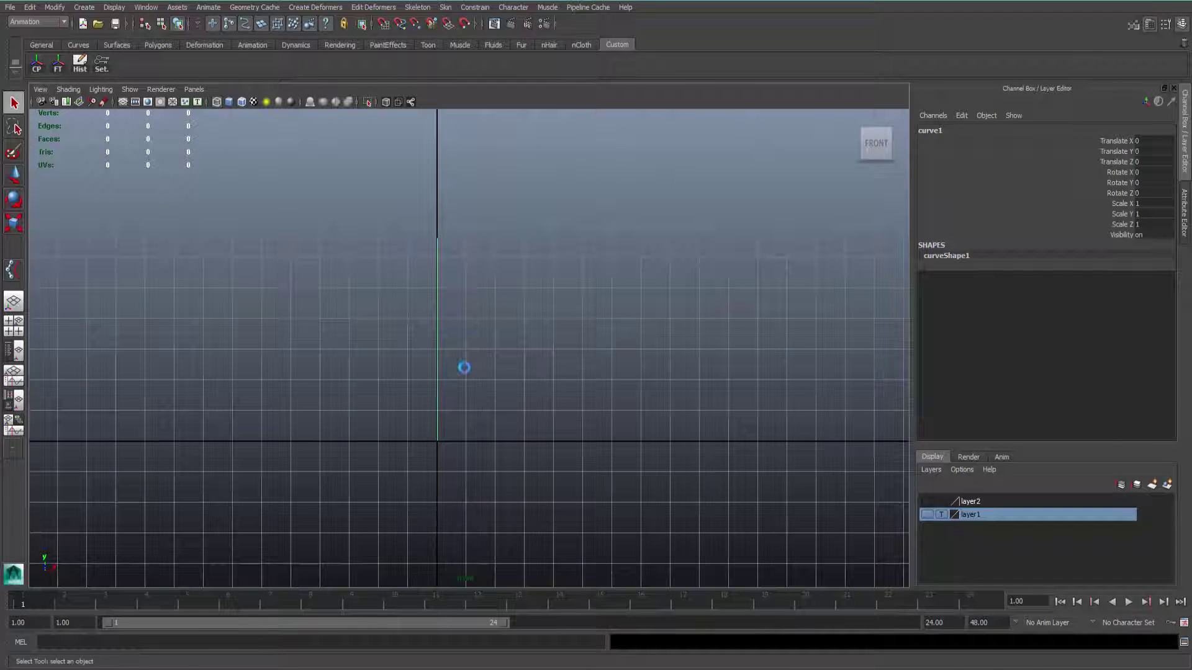
key(ctrl+s)
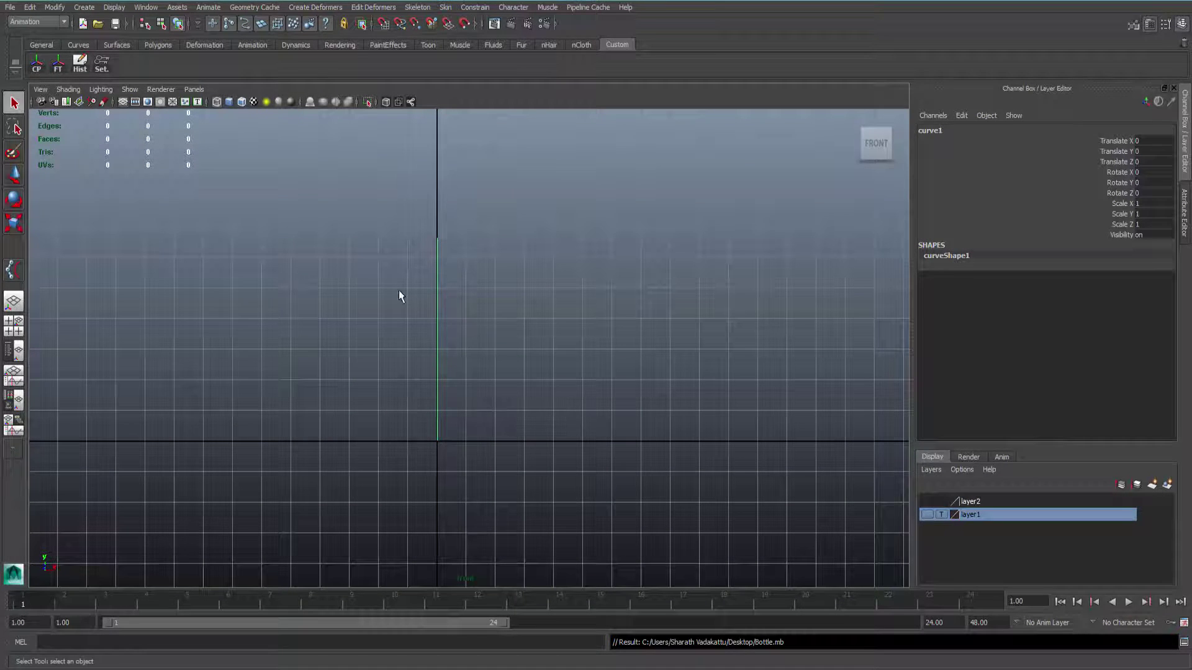
In the Surfaces menu set, cluster each CV of curve1, then show layer1 again
click(54, 7)
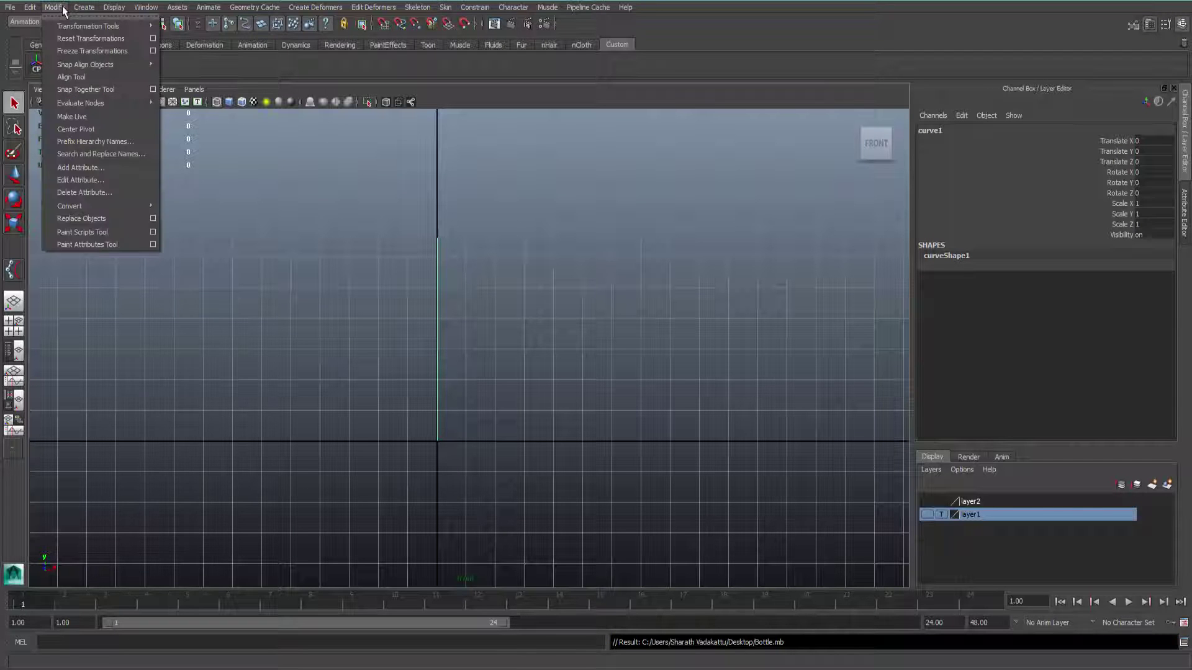
click(64, 9)
click(14, 23)
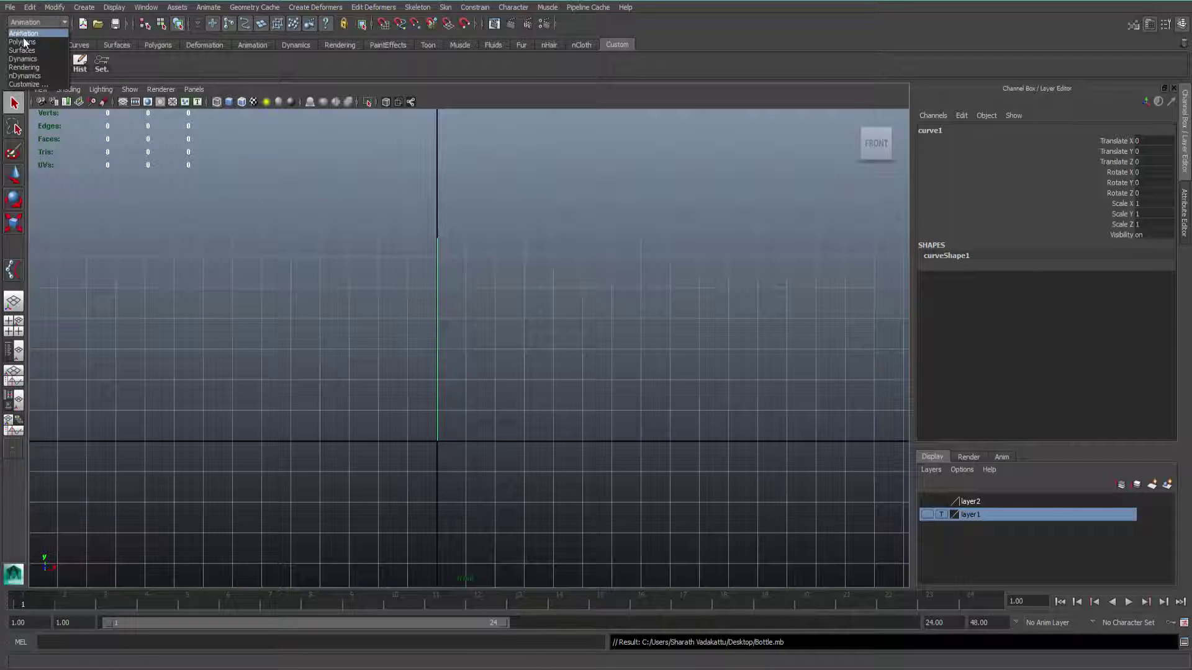
click(25, 43)
click(207, 9)
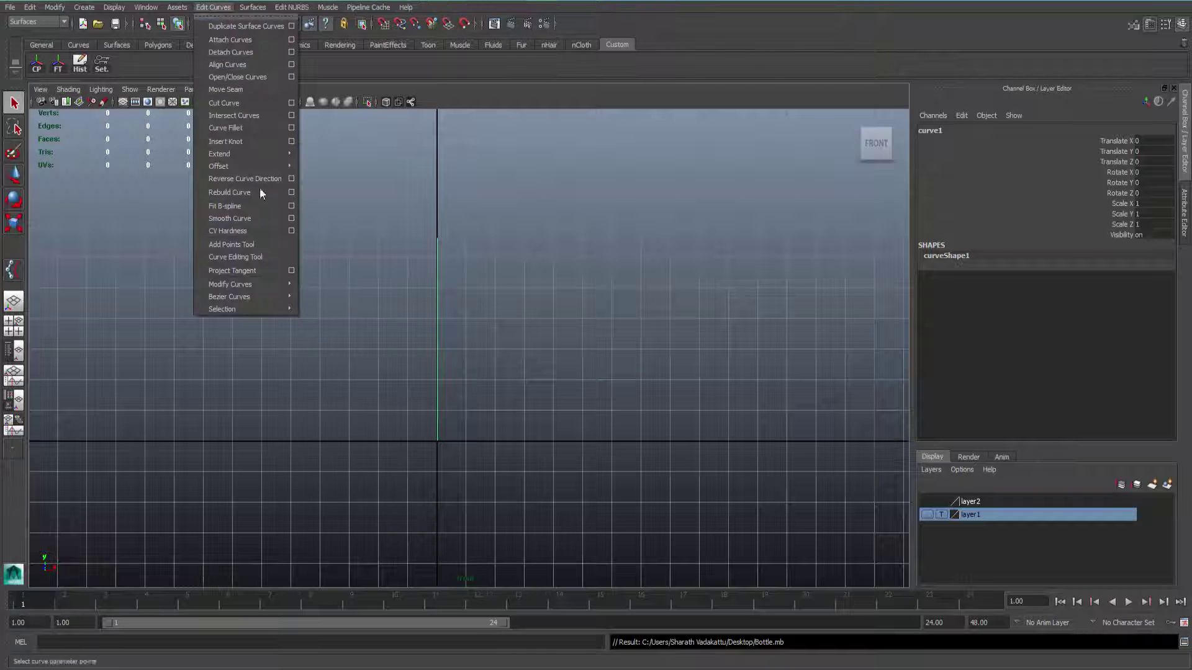
mouse_move(223, 310)
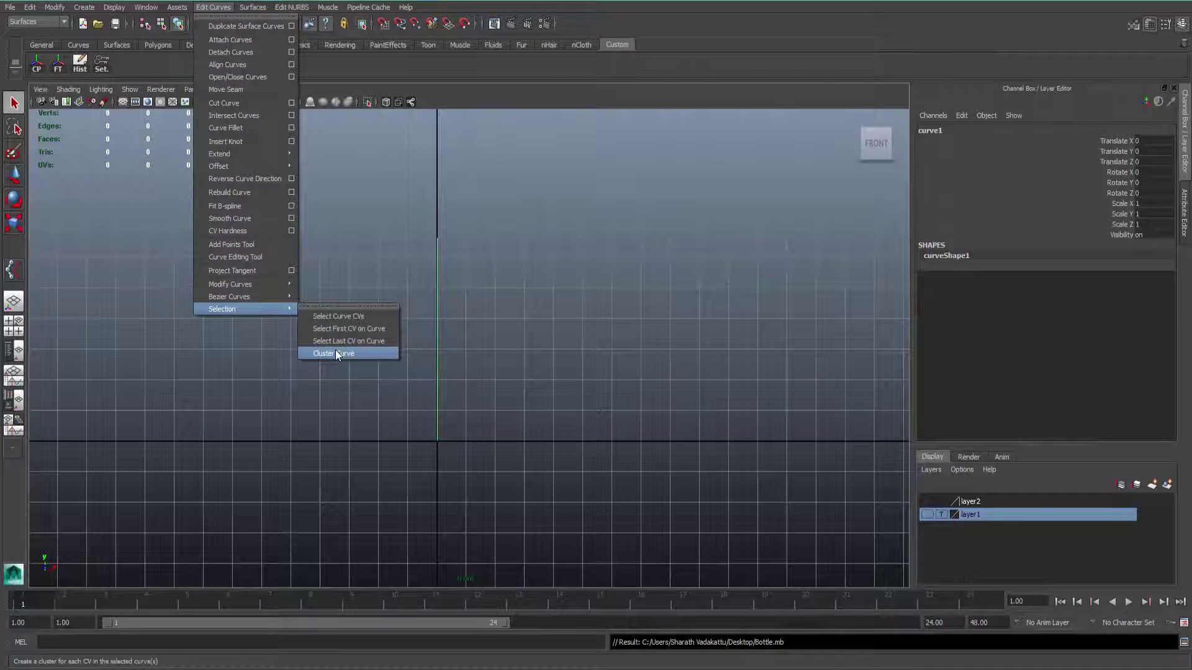
click(335, 353)
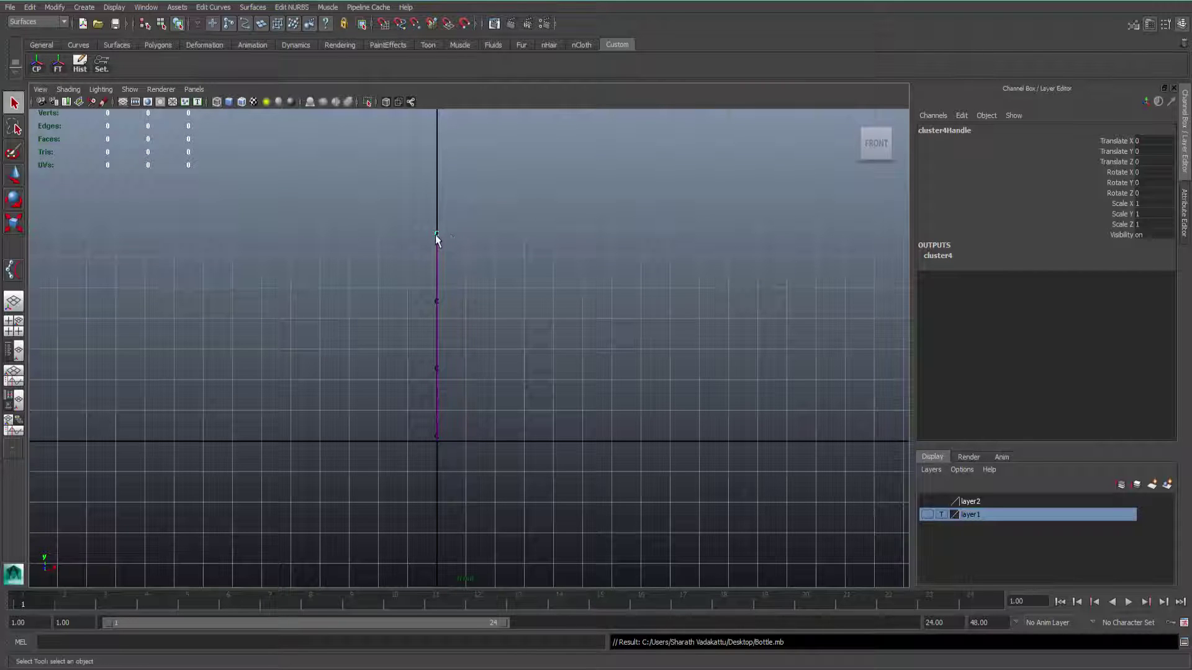
click(493, 435)
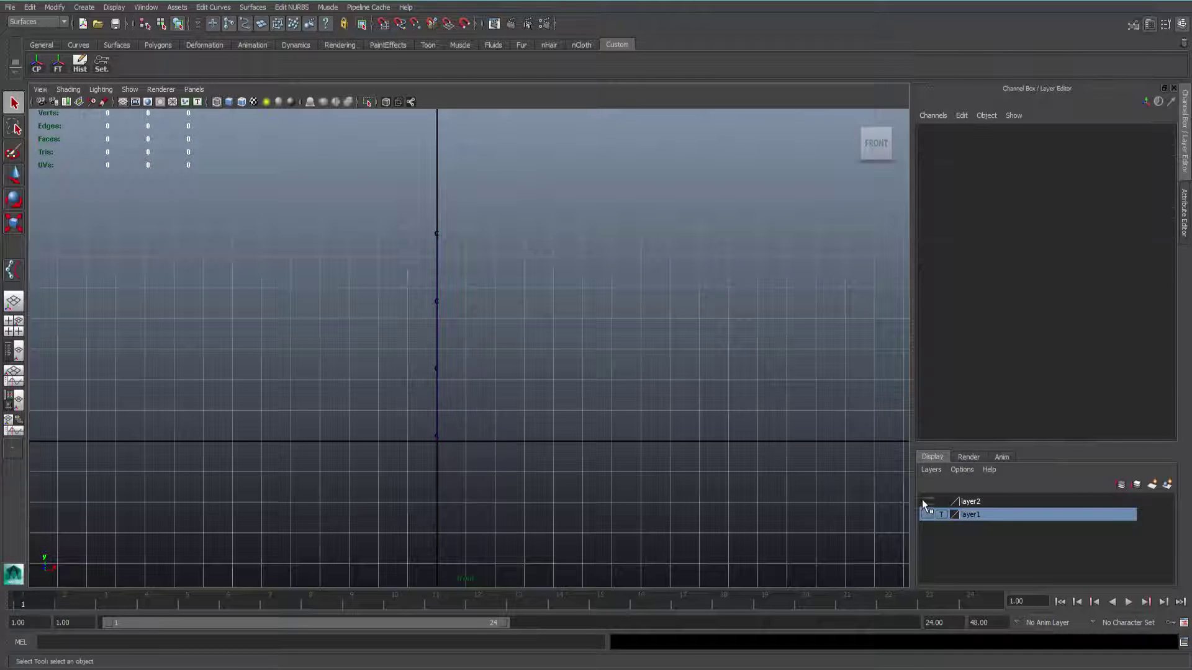
click(926, 514)
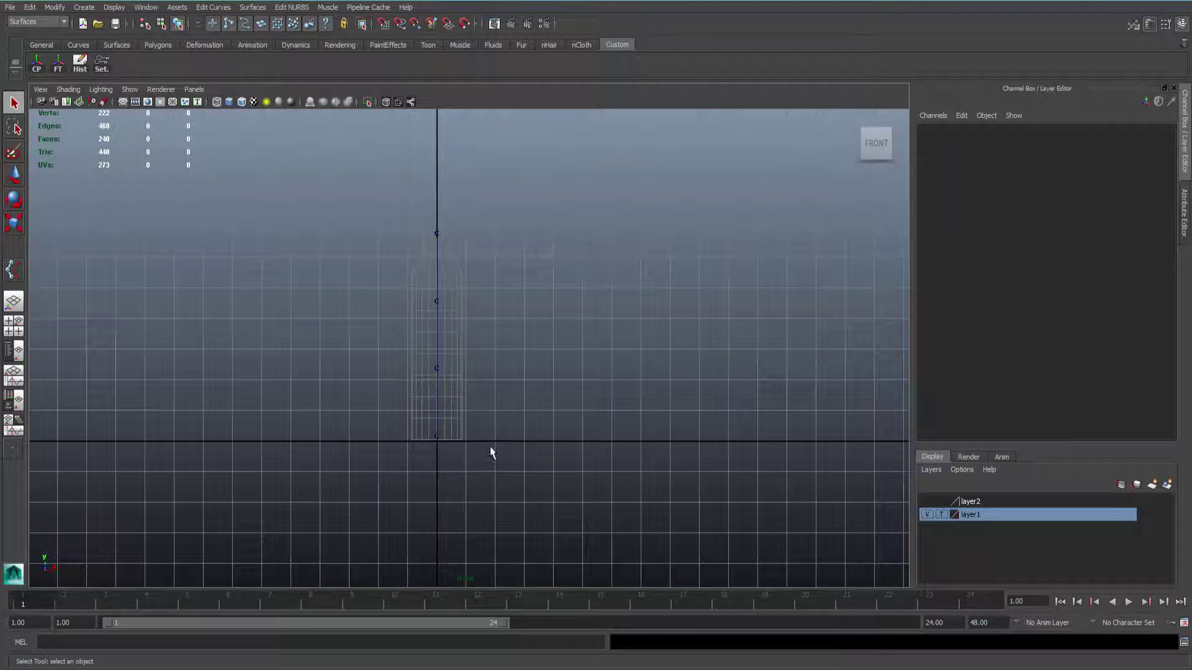
key(space)
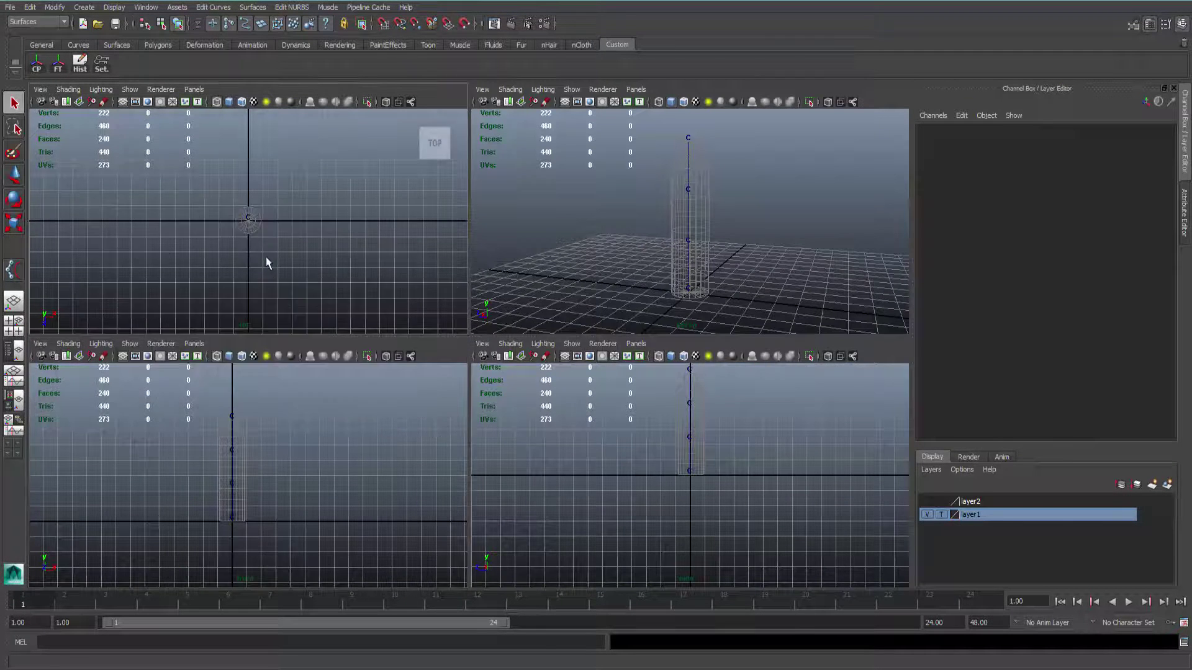
Draw a NURBS circle around the bottle base in the top view
key(space)
mouse_move(580, 367)
alt+right_down()
mouse_move(278, 298)
mouse_move(489, 378)
alt+right_up()
key(ctrl+s)
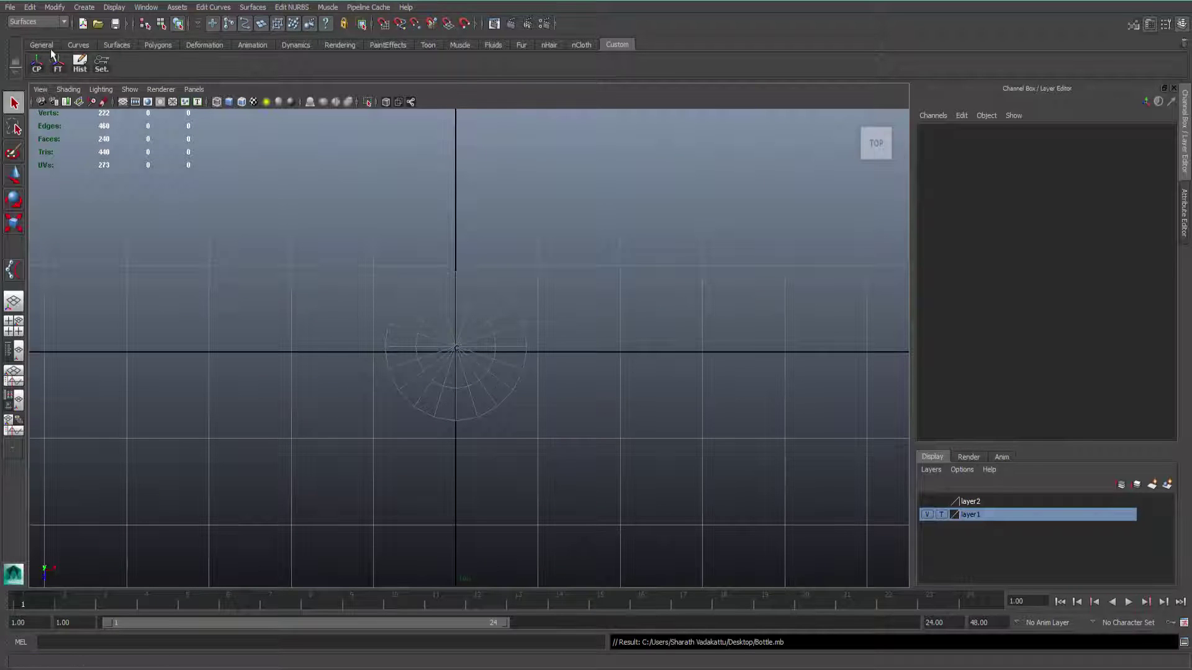
click(78, 44)
click(36, 64)
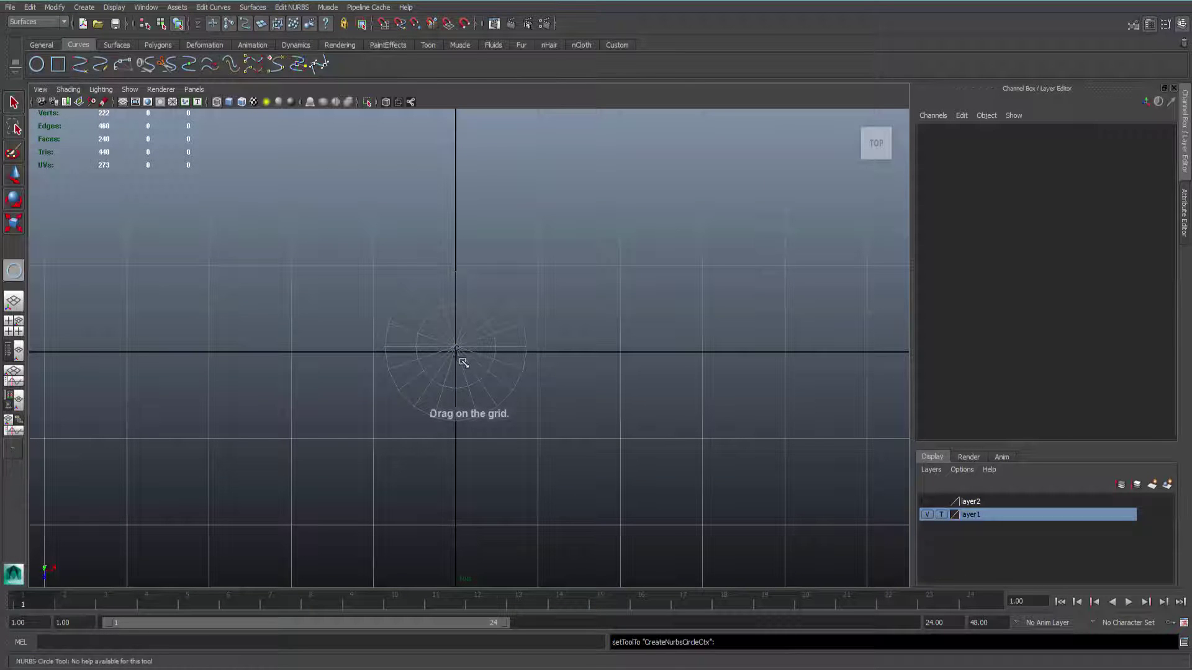
drag(463, 357, 562, 434)
Duplicate the base circle and try moving the copy up in the front view
key(space)
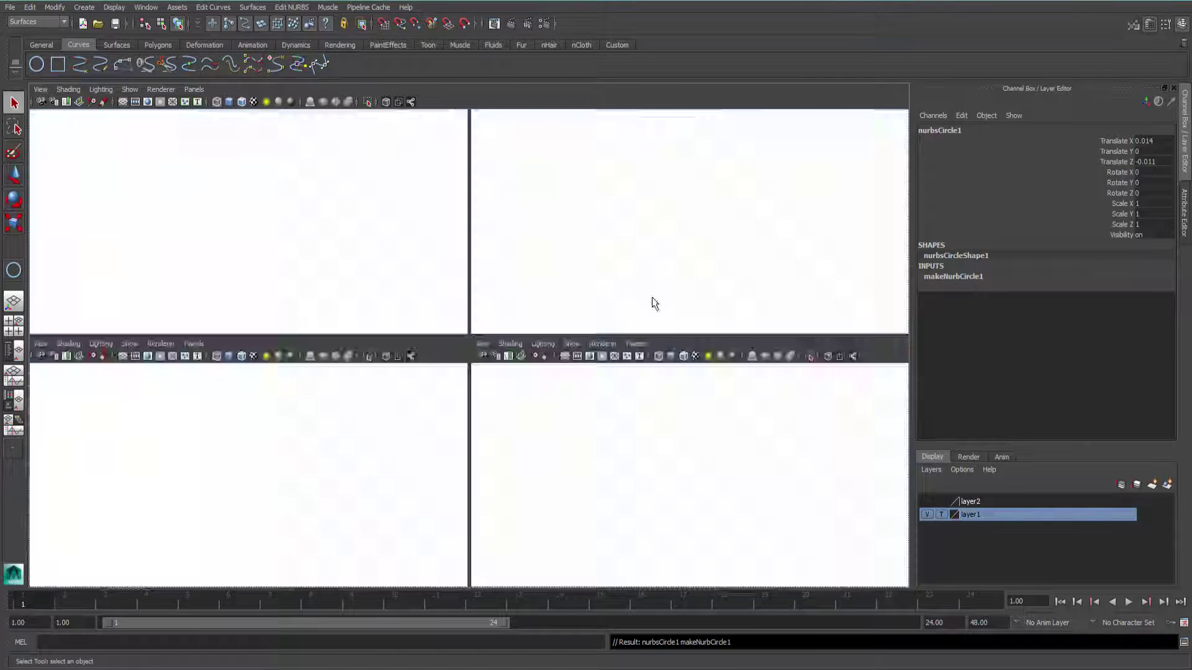
key(space)
key(w)
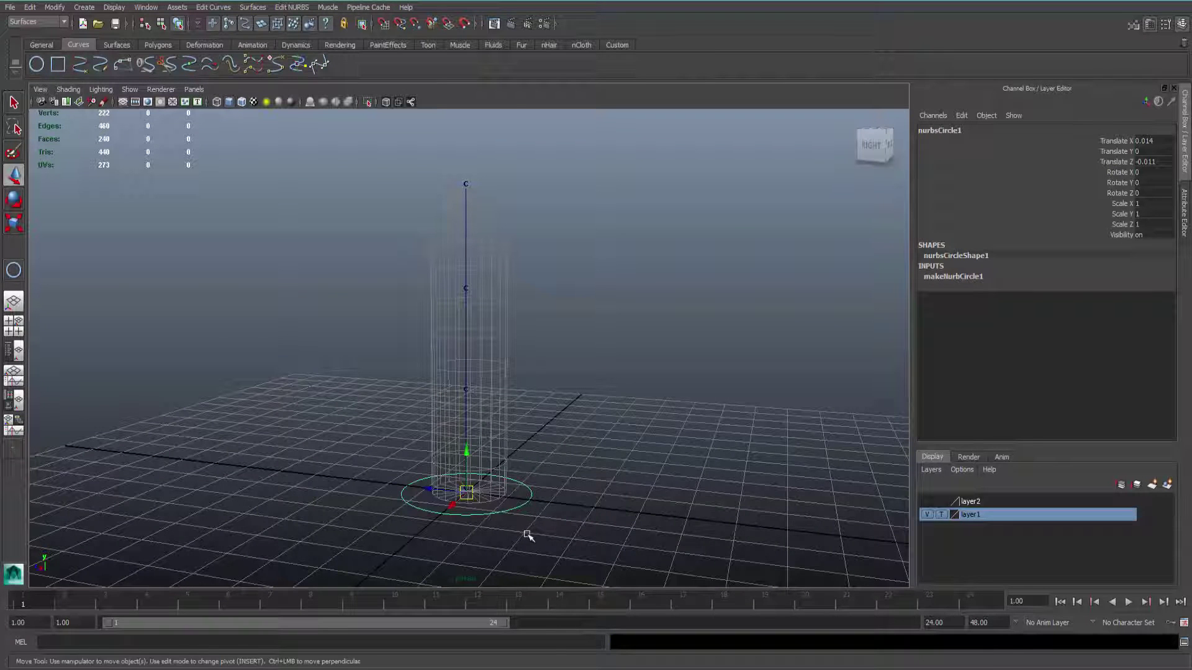
key(ctrl+d)
mouse_move(466, 456)
mouse_down()
mouse_move(470, 357)
mouse_move(448, 414)
mouse_up()
key(ctrl+z)
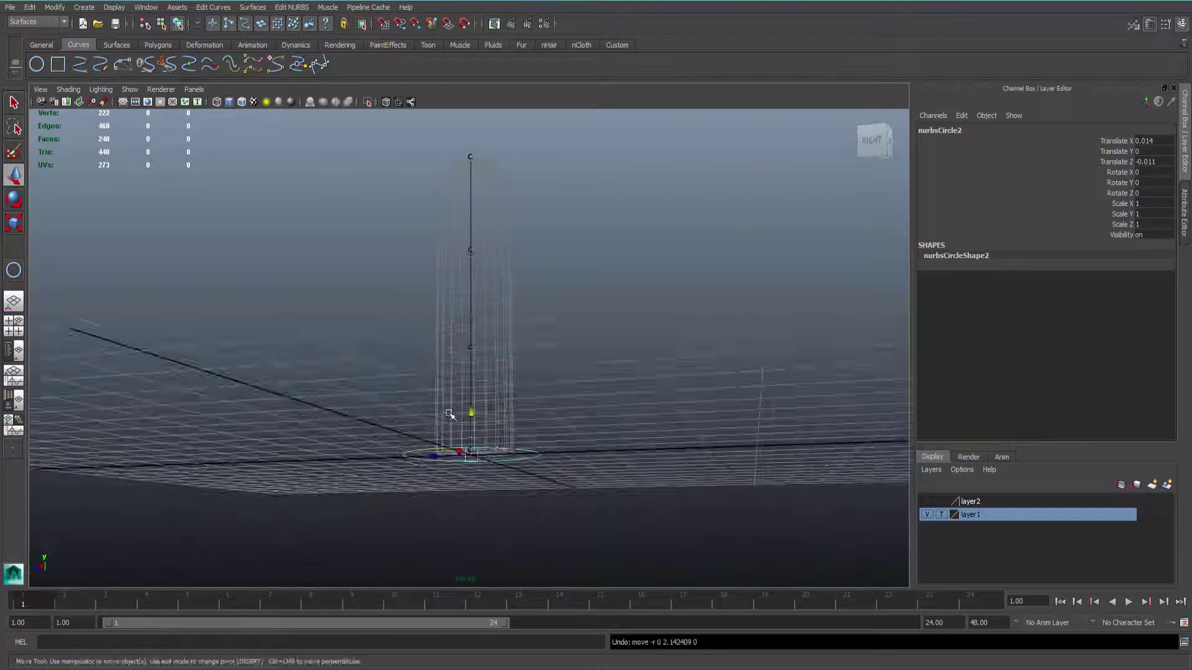
drag(267, 497, 267, 533)
drag(438, 397, 438, 373)
key(ctrl+z)
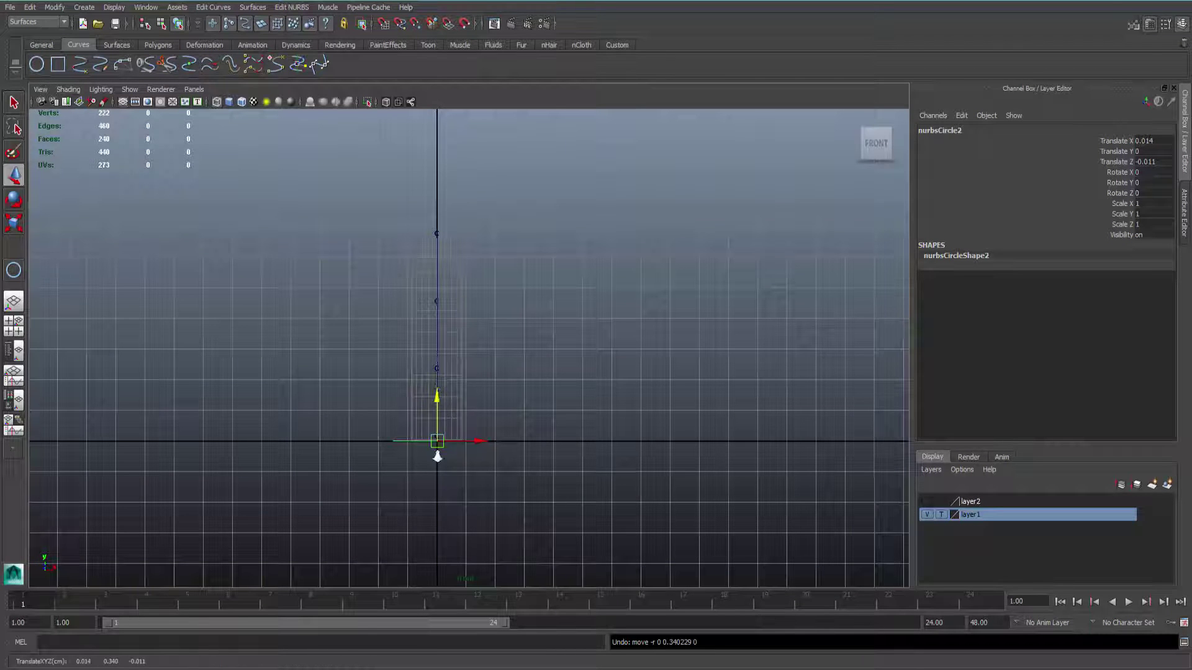
Raise circle copies to Y heights 2.223, 4.425 and 6.628 at each cluster
key(ctrl+d)
scroll(438, 457, up, 3)
drag(407, 445, 409, 186)
alt+middle_drag(462, 199, 482, 390)
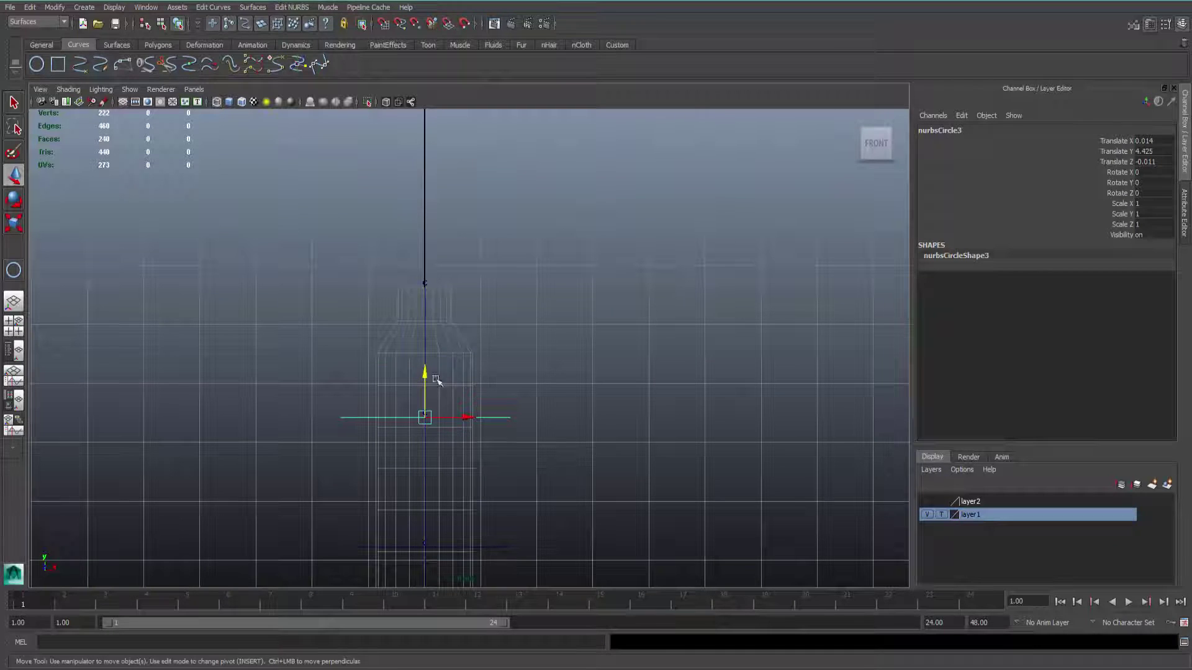
key(ctrl+d)
key(ctrl+z)
key(ctrl+z)
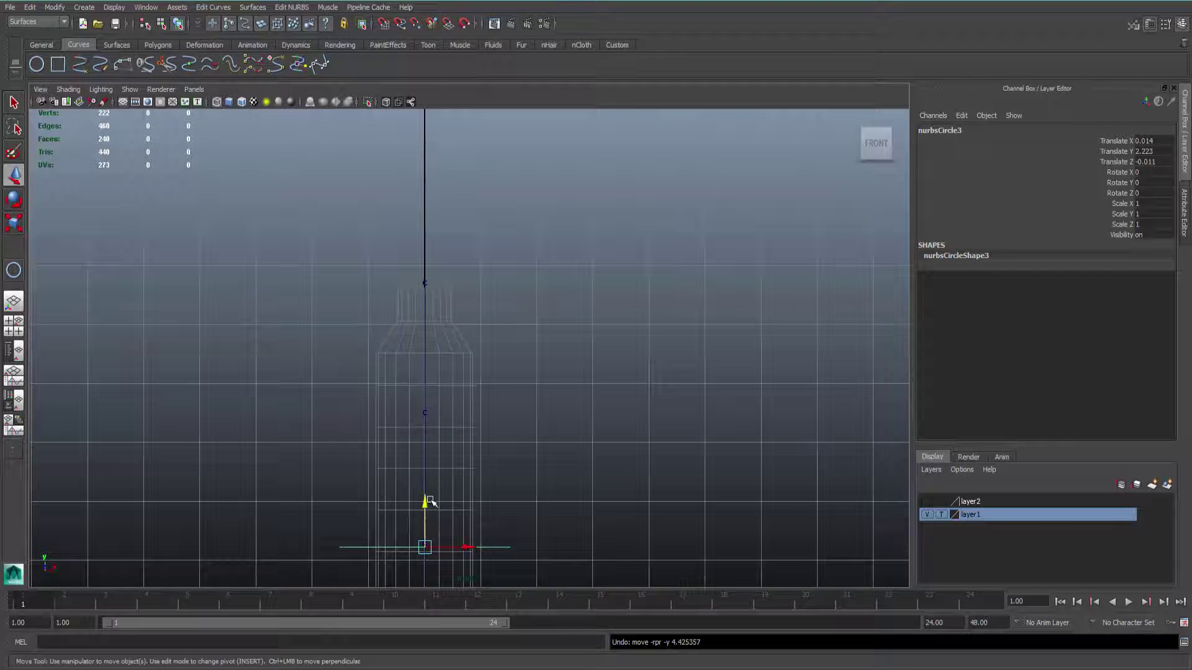
key(shift+z)
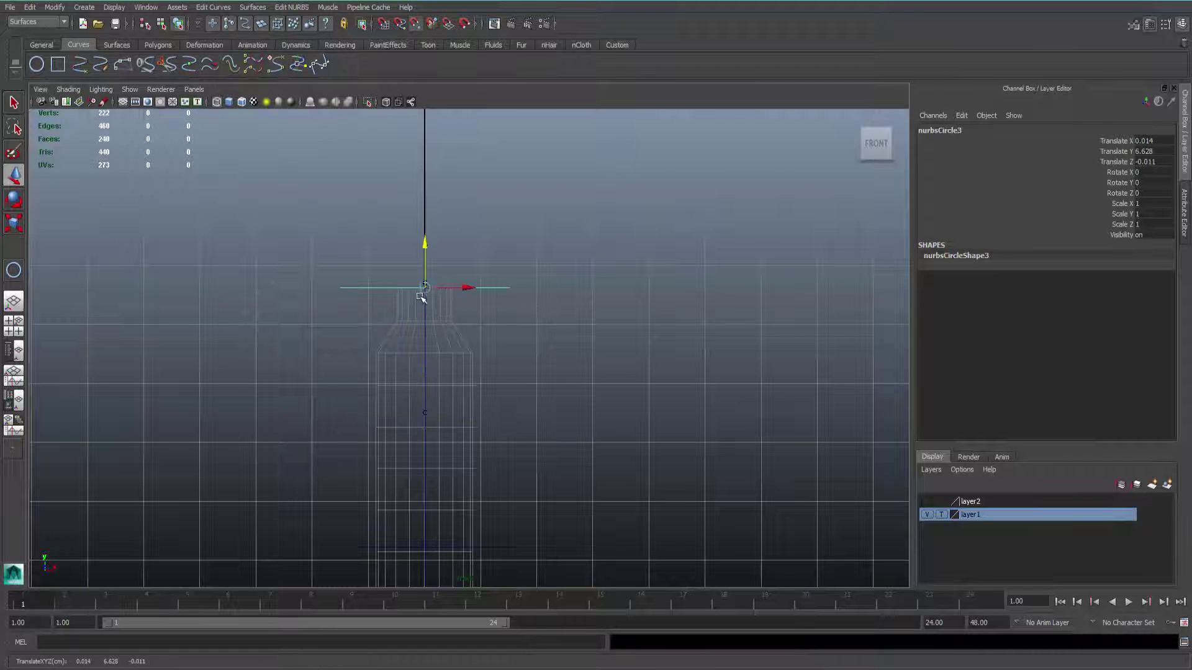
key(ctrl+d)
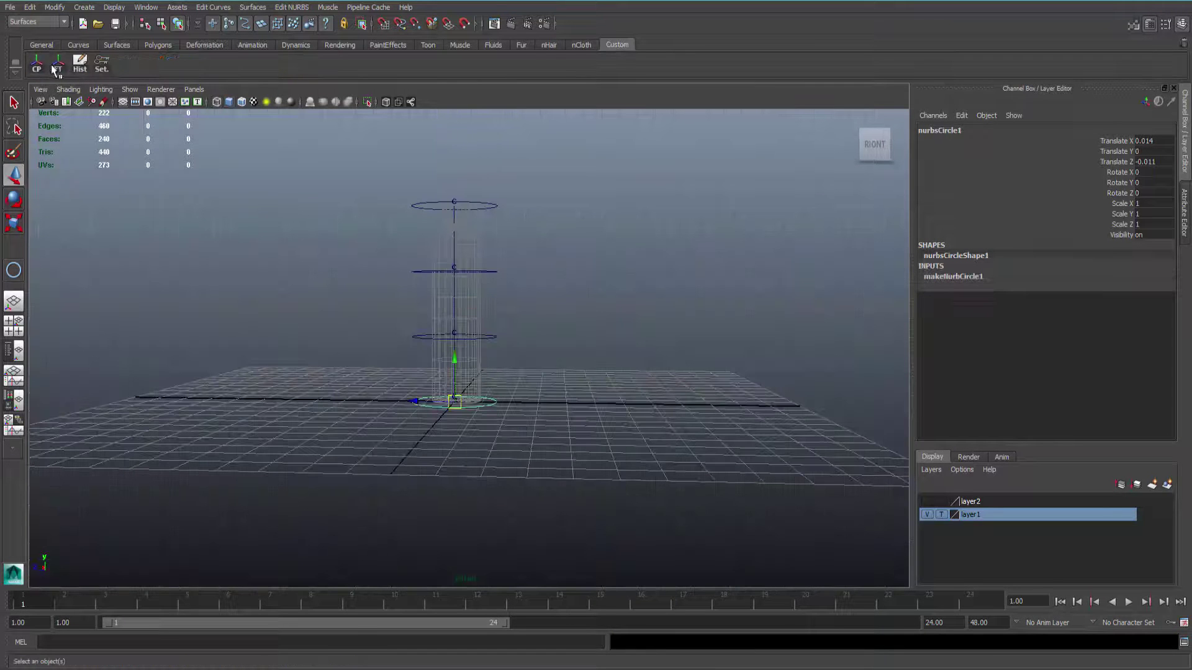
Freeze transforms on the three raised circles and delete their construction history
click(56, 69)
click(496, 339)
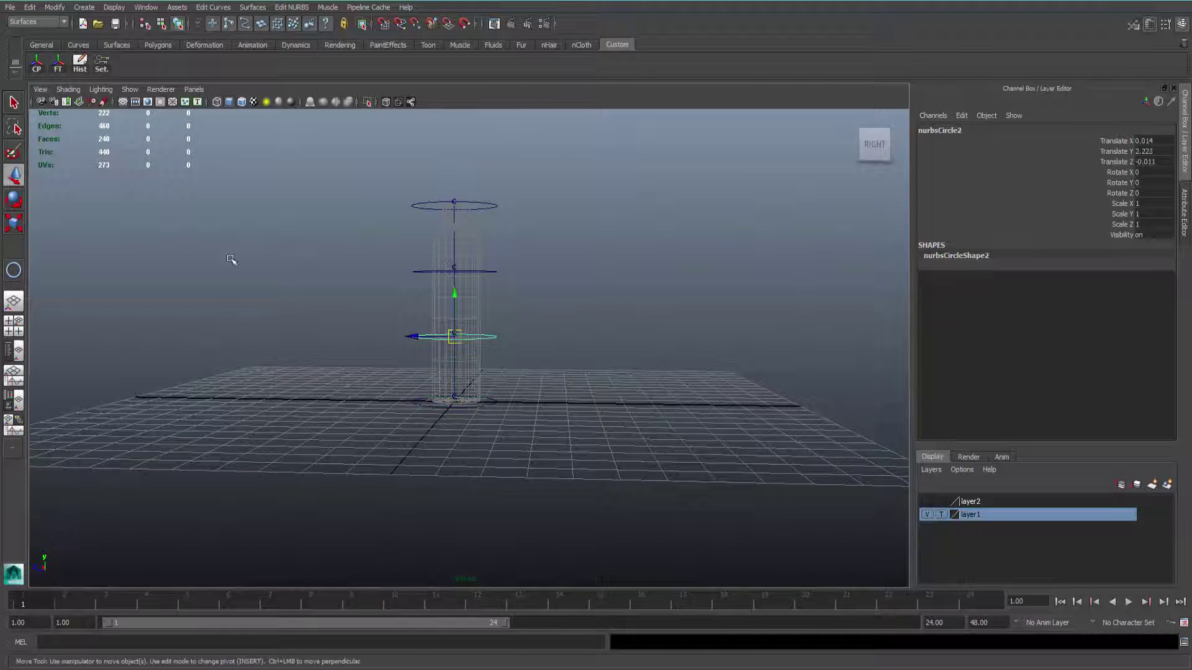
click(49, 64)
click(494, 276)
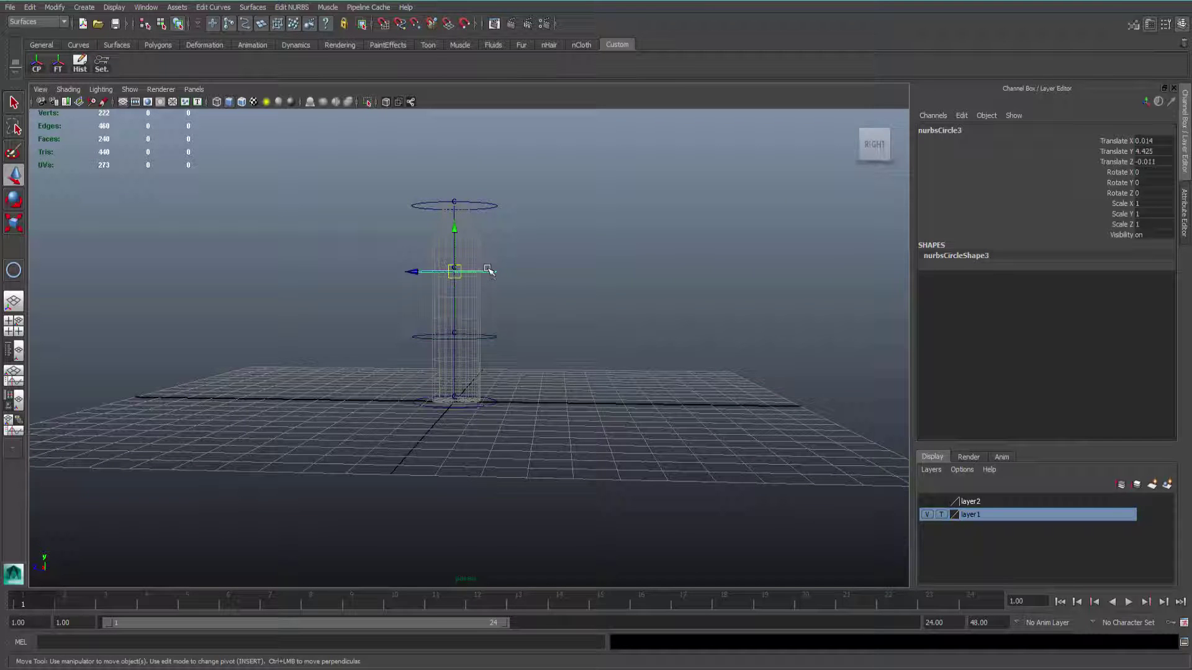
click(57, 65)
click(497, 210)
click(57, 65)
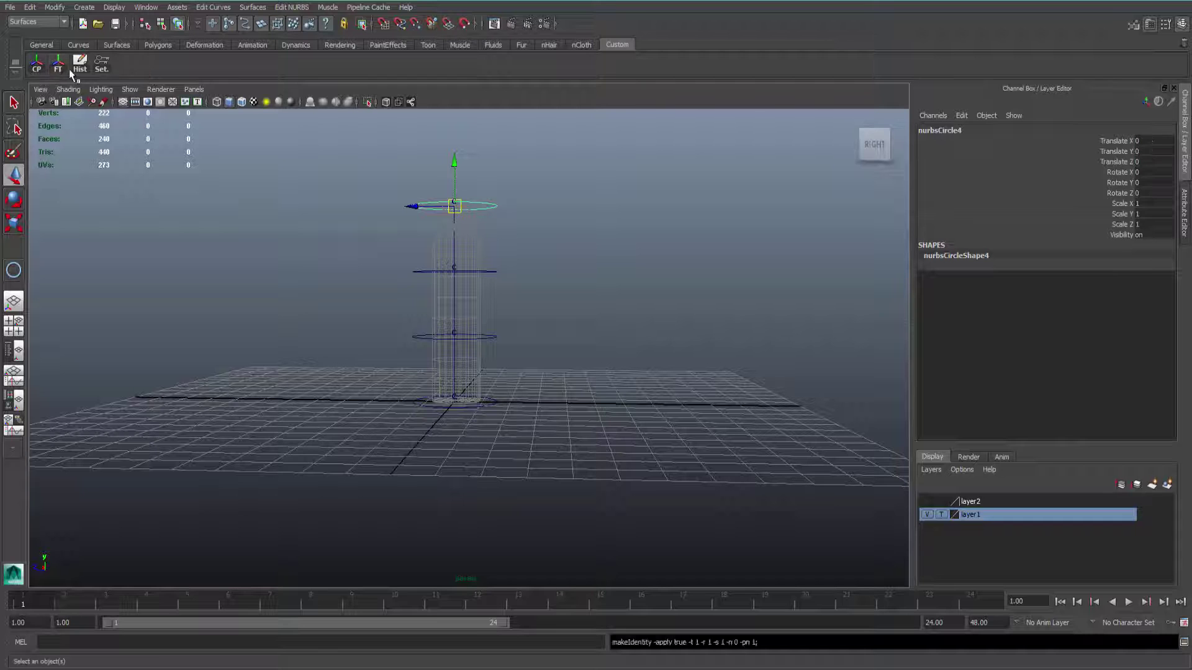
click(79, 68)
alt+drag(656, 484, 566, 391)
alt+right_drag(566, 391, 623, 504)
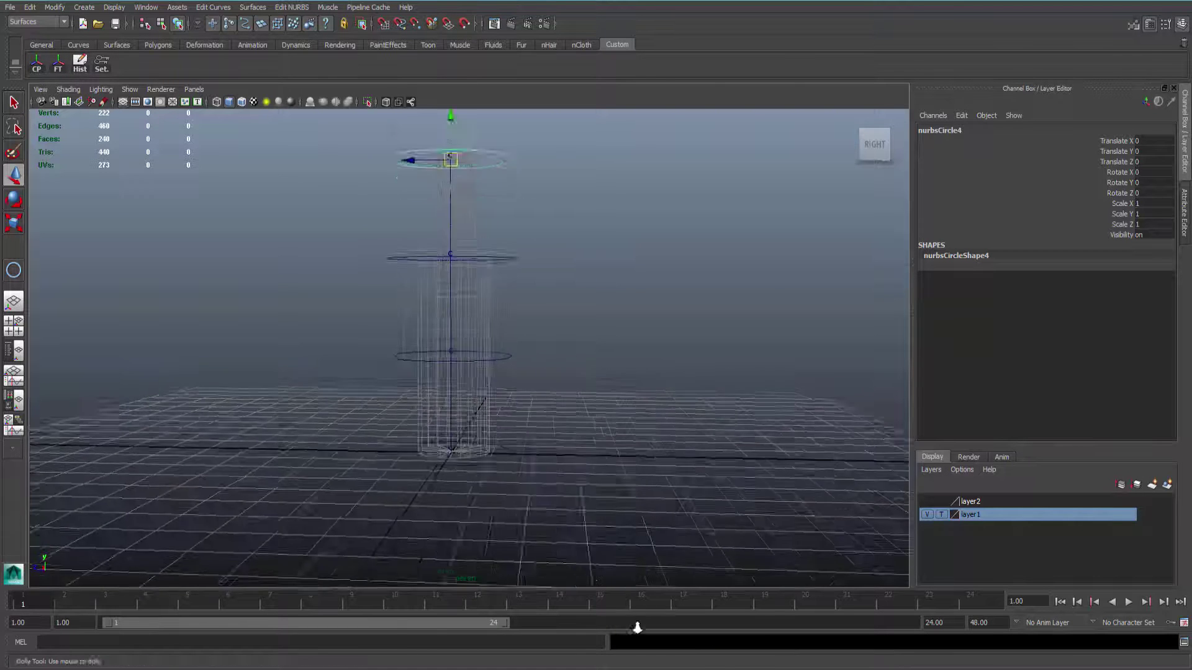
alt+drag(623, 504, 492, 345)
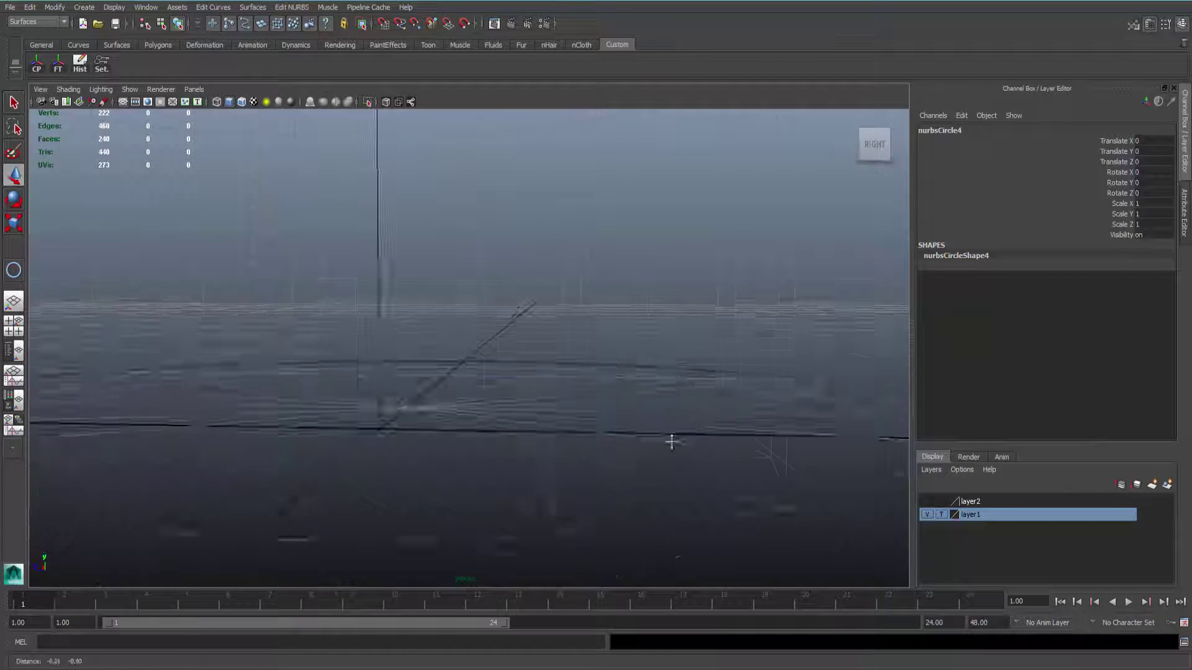
alt+right_drag(492, 346, 474, 359)
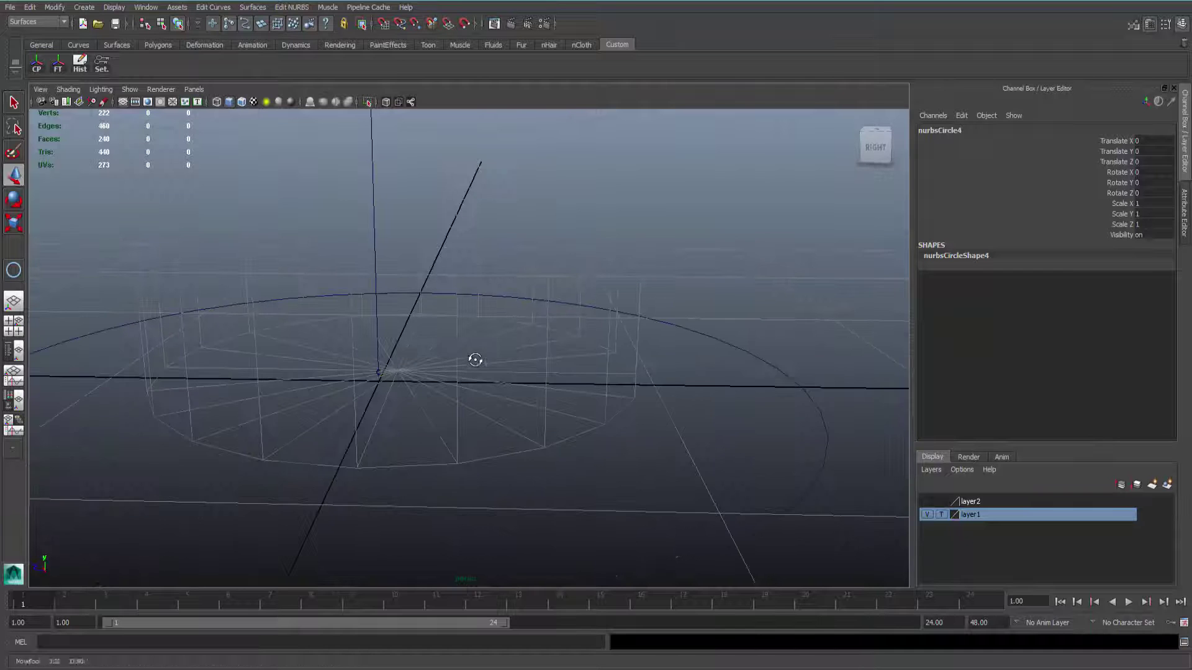
Hide layer1, select the base circle plus cluster1Handle, and open Parent Constraint options
click(927, 514)
click(529, 298)
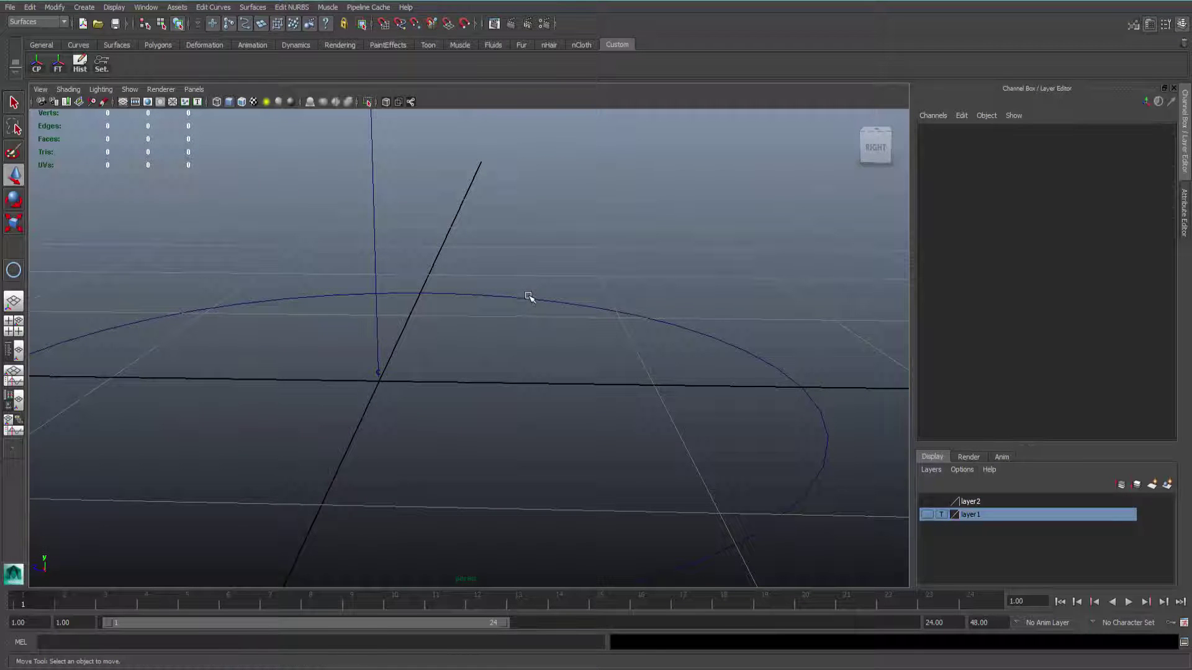
alt+drag(519, 306, 510, 476)
alt+drag(402, 451, 506, 365)
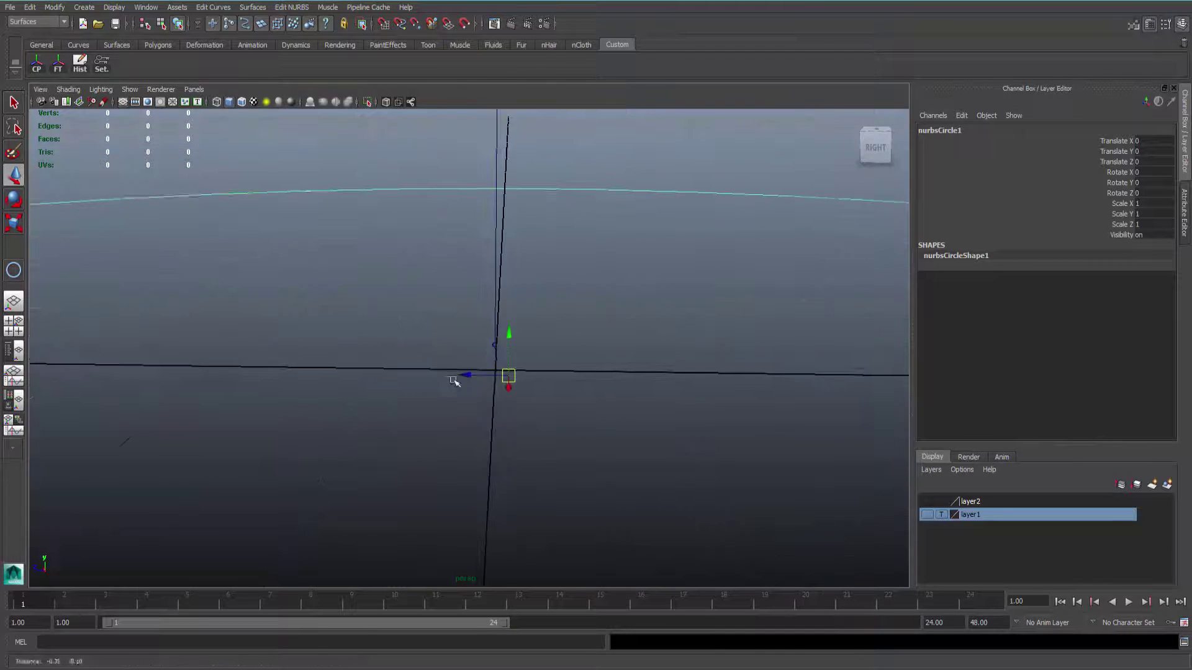
click(493, 344)
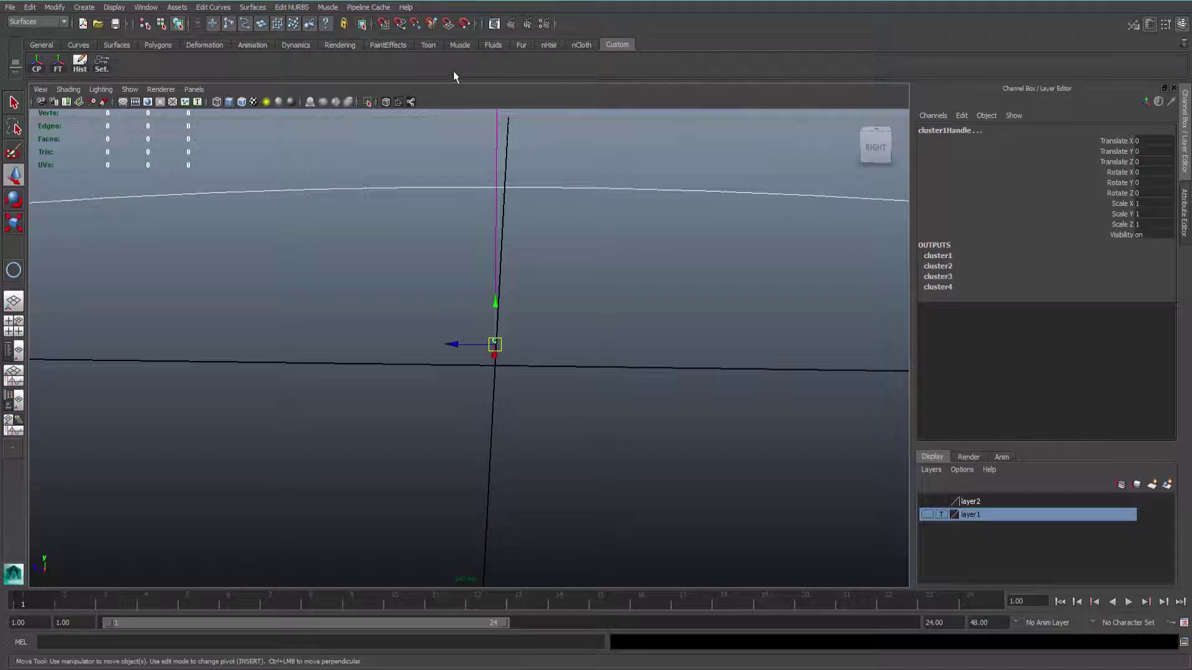
click(37, 22)
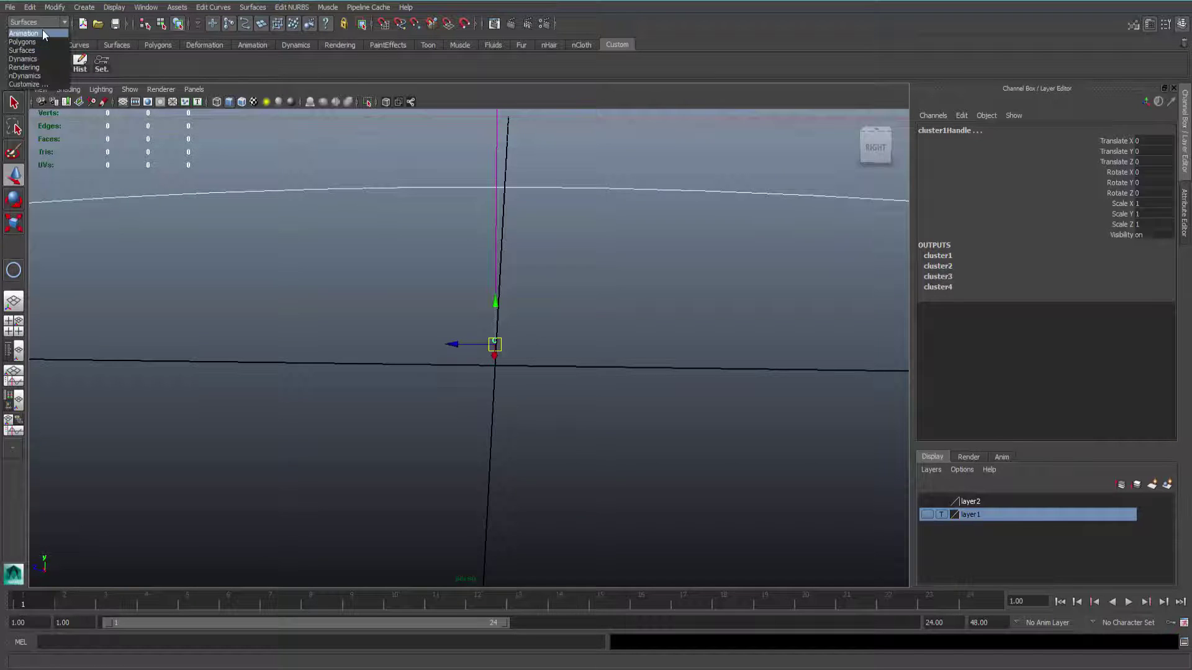
click(476, 7)
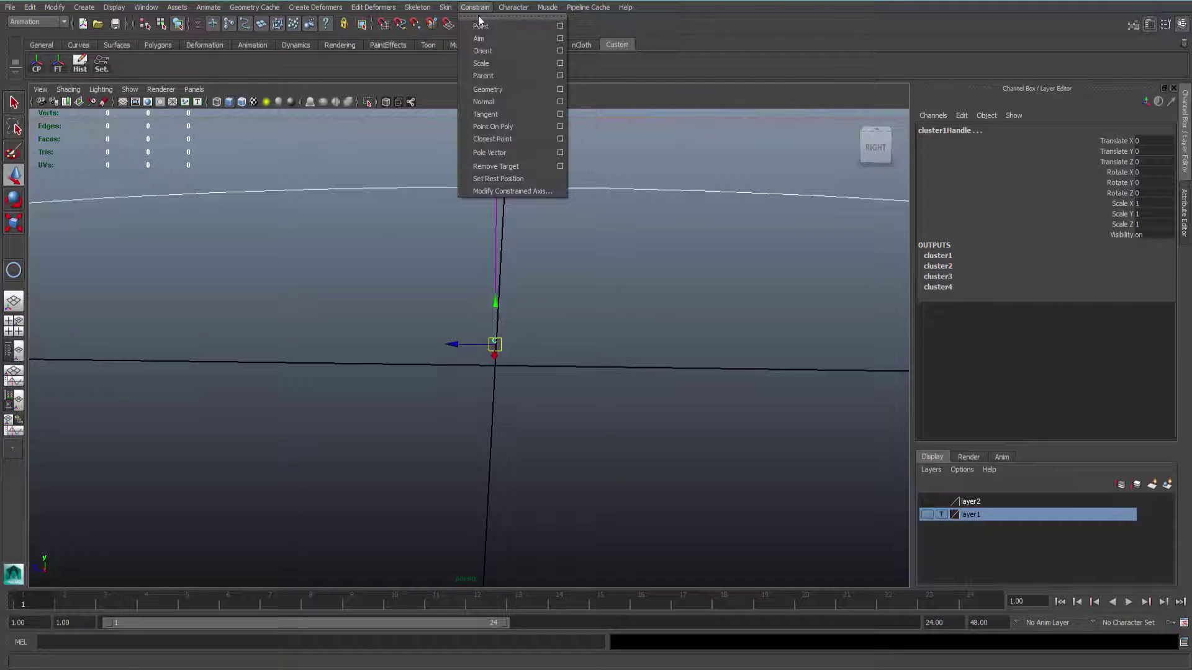
click(561, 75)
Reset the Parent Constraint options and constrain the bottom cluster to the base circle
click(618, 70)
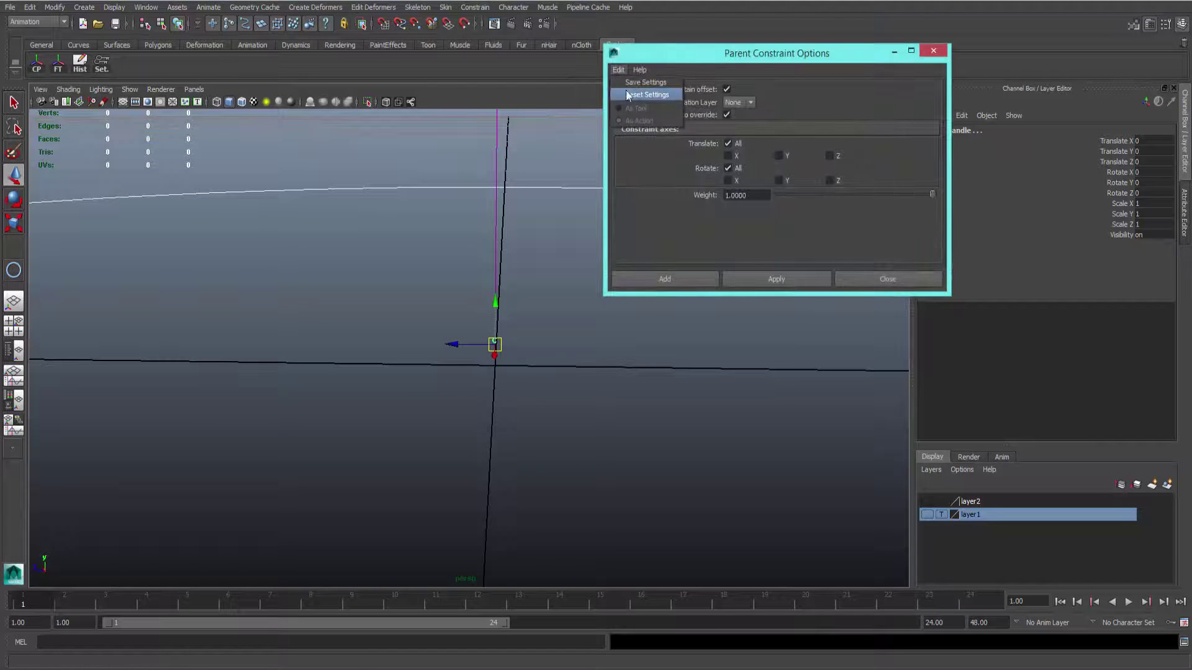
click(626, 90)
click(741, 281)
Parent-constrain the top cluster4 handle to the top NURBS circle control
alt+right_drag(578, 330, 426, 244)
mouse_move(426, 244)
alt+mouse_down()
mouse_move(391, 248)
mouse_move(368, 352)
mouse_move(448, 377)
mouse_move(434, 261)
alt+mouse_up()
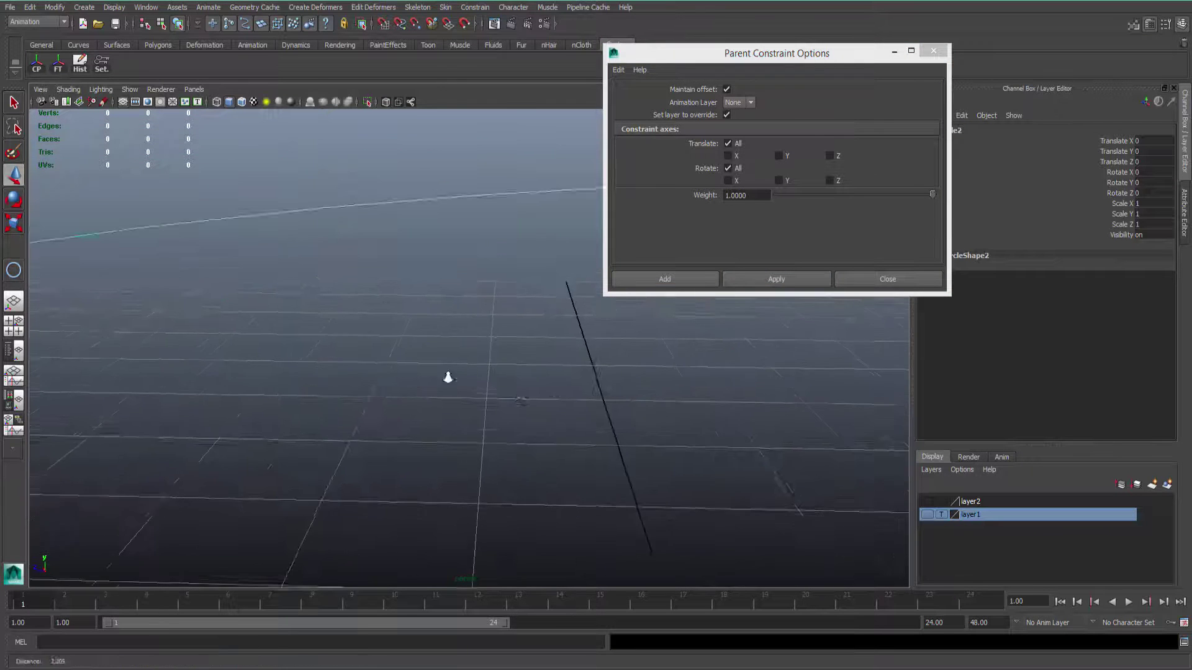
click(407, 133)
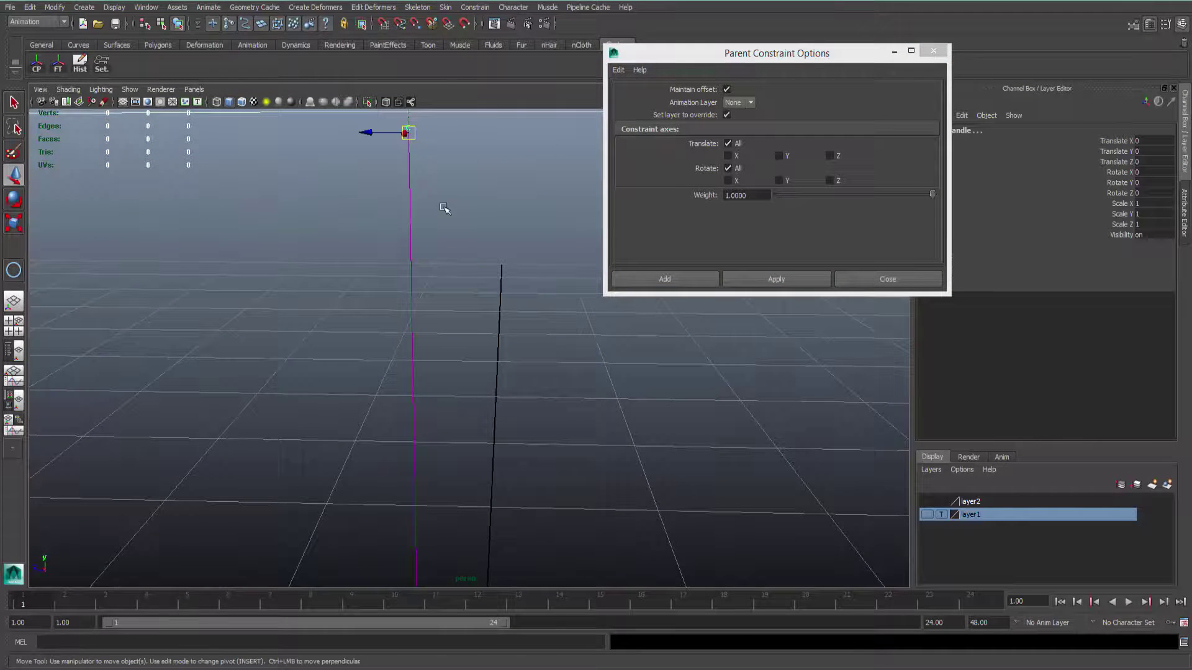
mouse_move(683, 347)
alt+mouse_down()
mouse_move(407, 497)
mouse_move(540, 367)
mouse_move(516, 213)
alt+mouse_up()
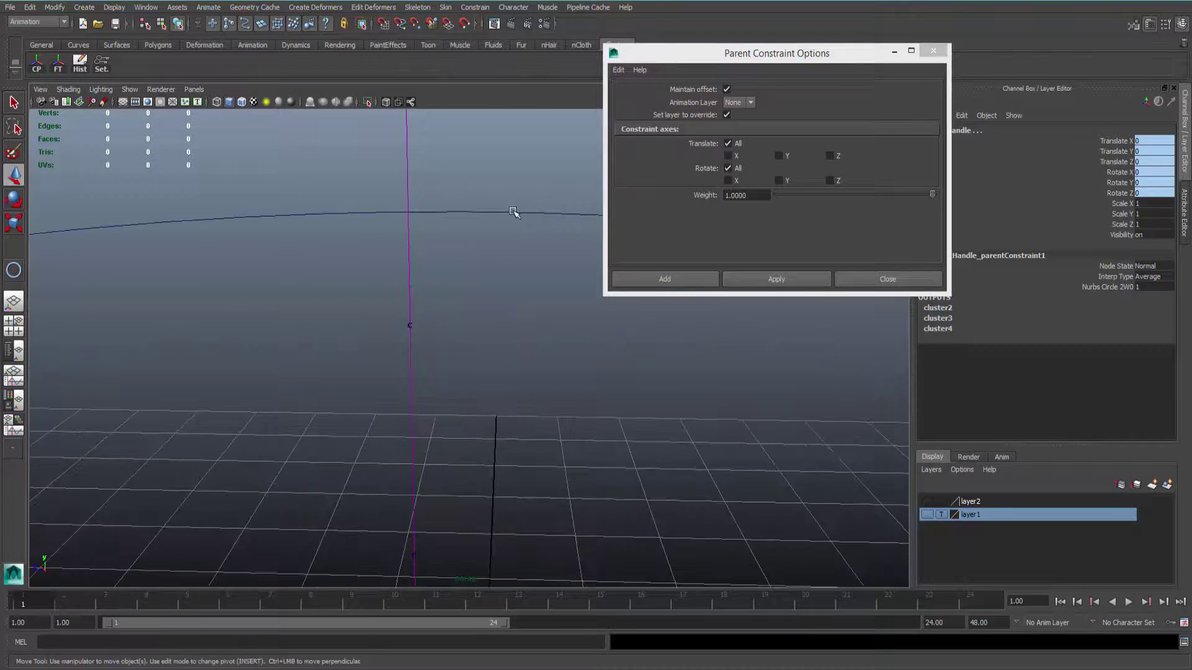
click(763, 277)
alt+drag(434, 385, 417, 572)
click(360, 397)
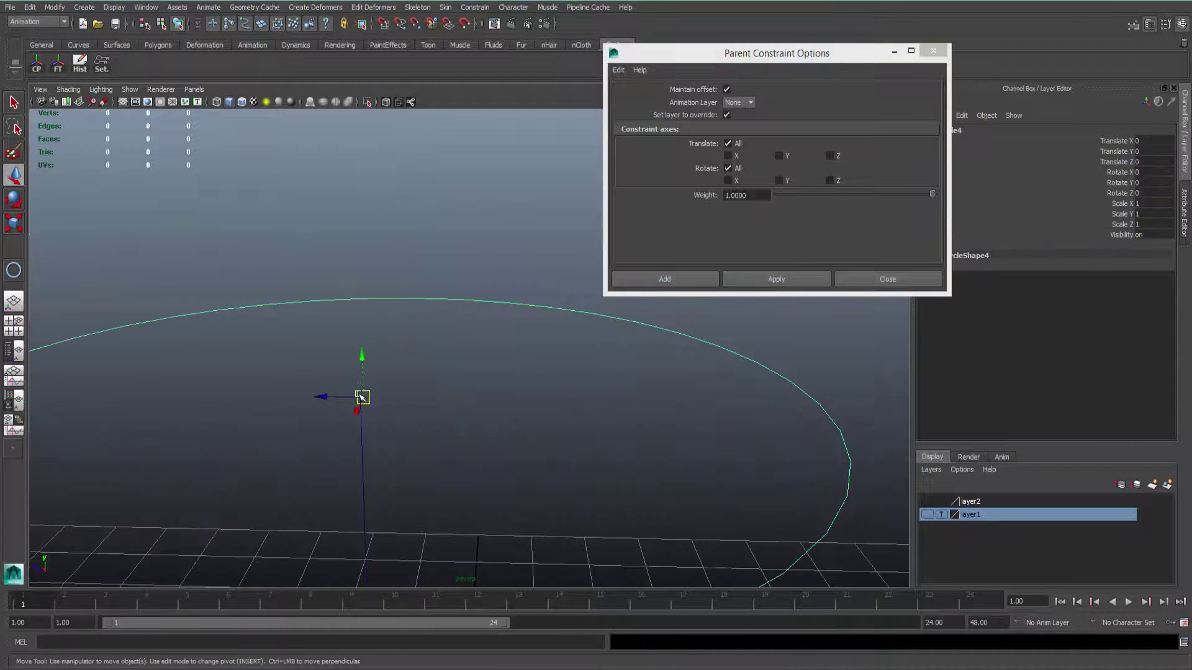
click(806, 279)
Orbit around the rig and select the top and middle circle controls to check them
alt+right_drag(807, 278, 506, 487)
alt+drag(506, 486, 455, 474)
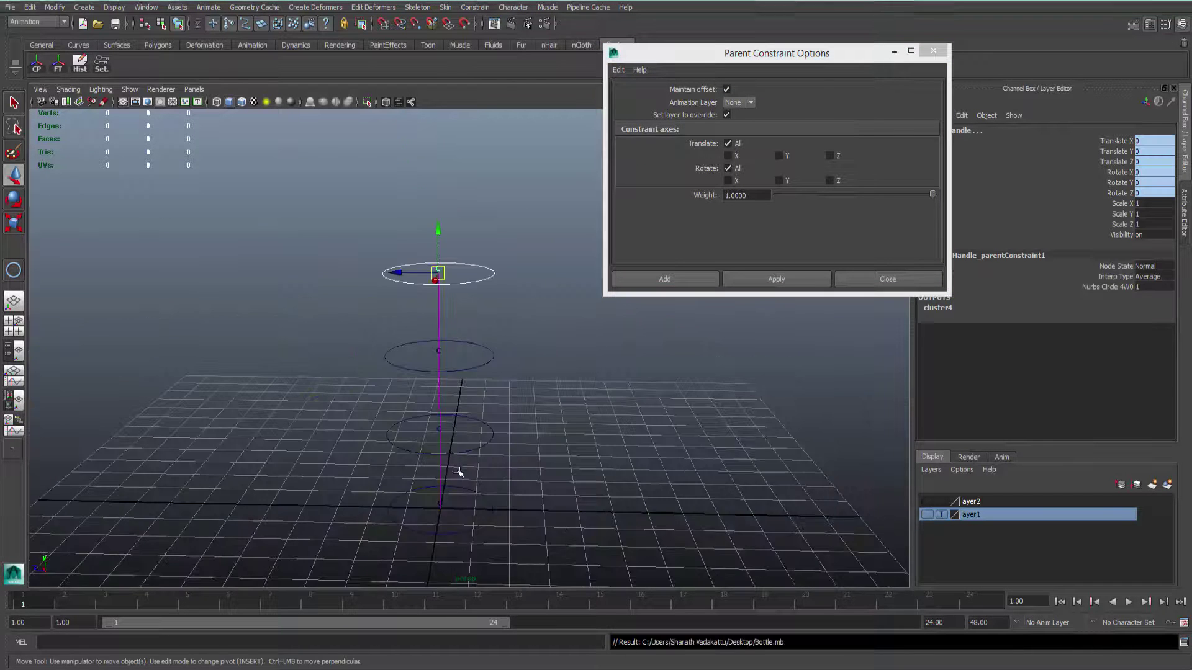
click(422, 164)
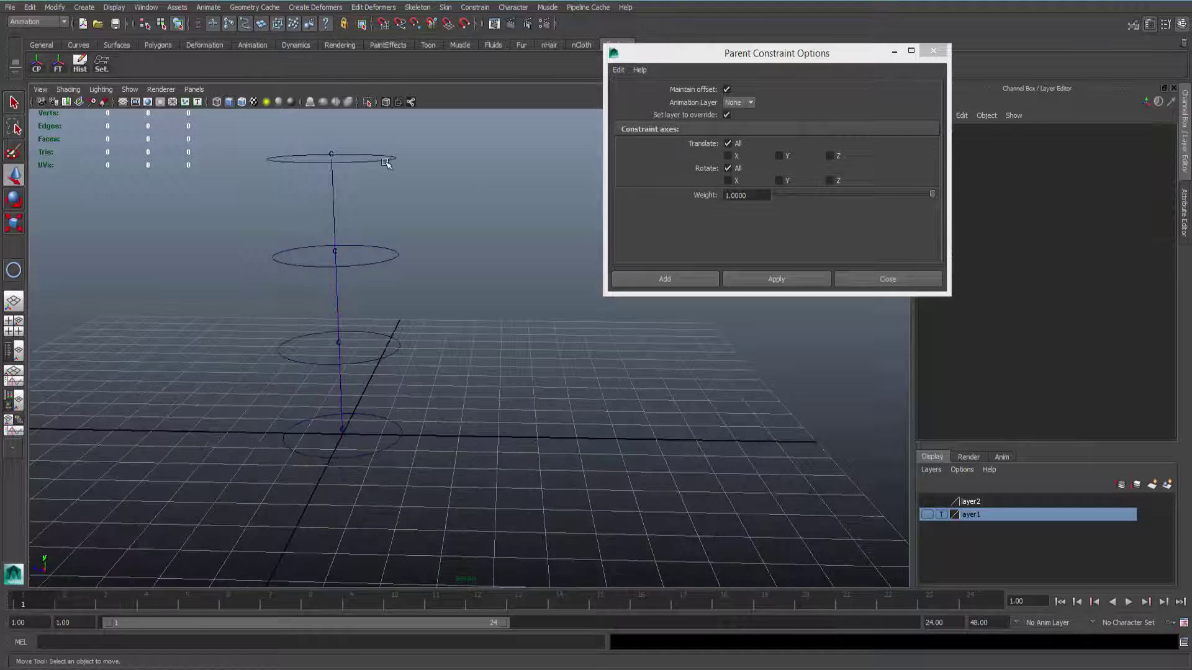
alt+drag(443, 401, 435, 147)
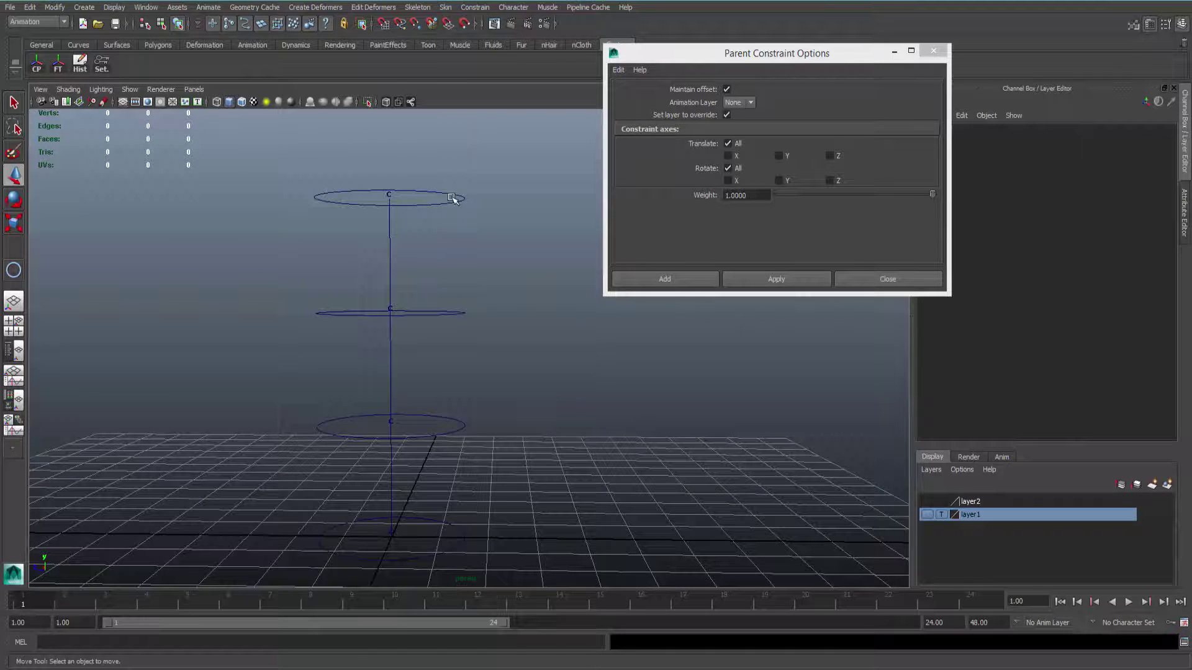
click(453, 195)
shift+click(462, 313)
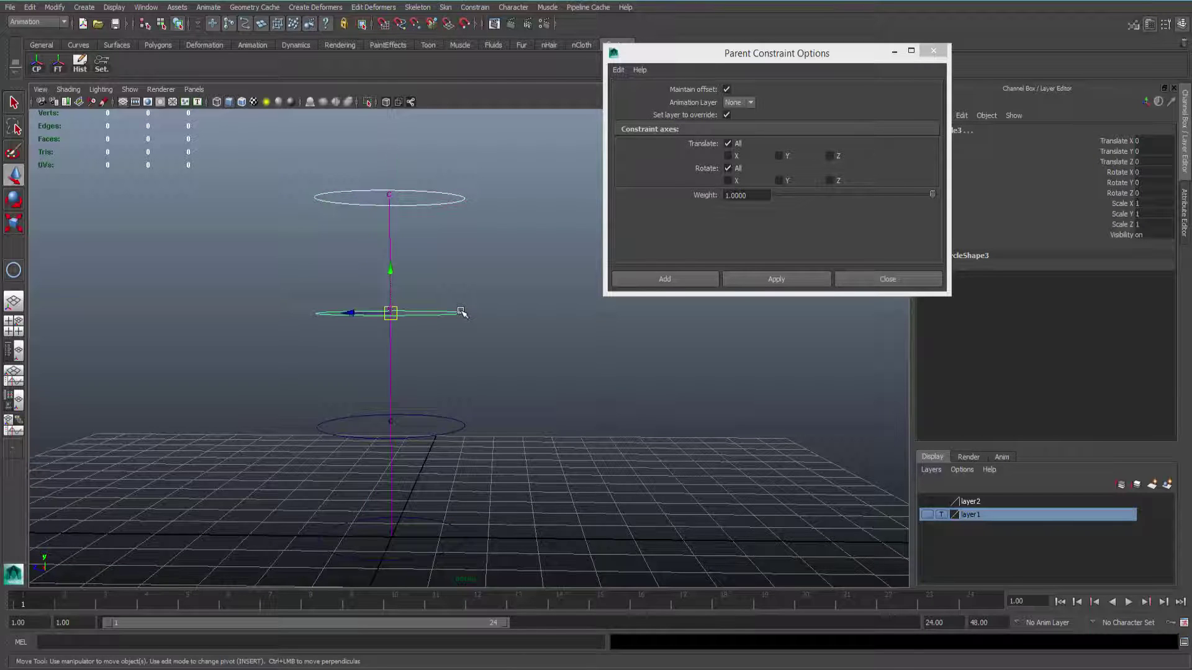
shift+click(461, 313)
shift+click(465, 429)
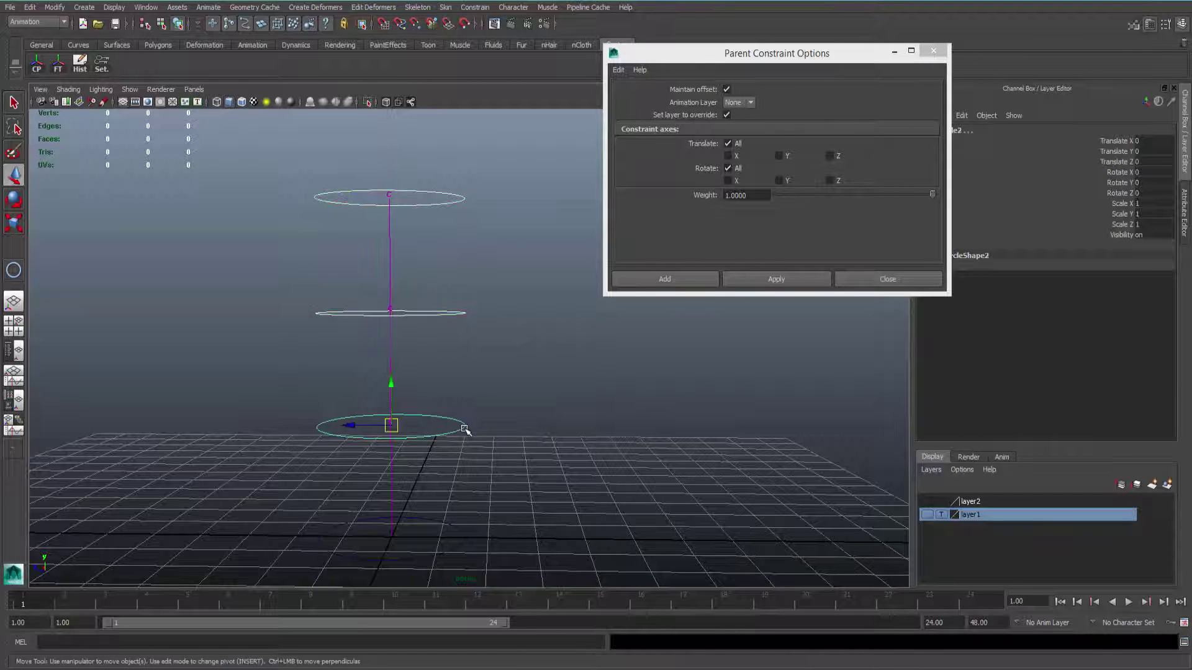
Reselect all the circle controls, clear the selection, and save the scene as Bottle.mb
alt+drag(497, 407, 484, 346)
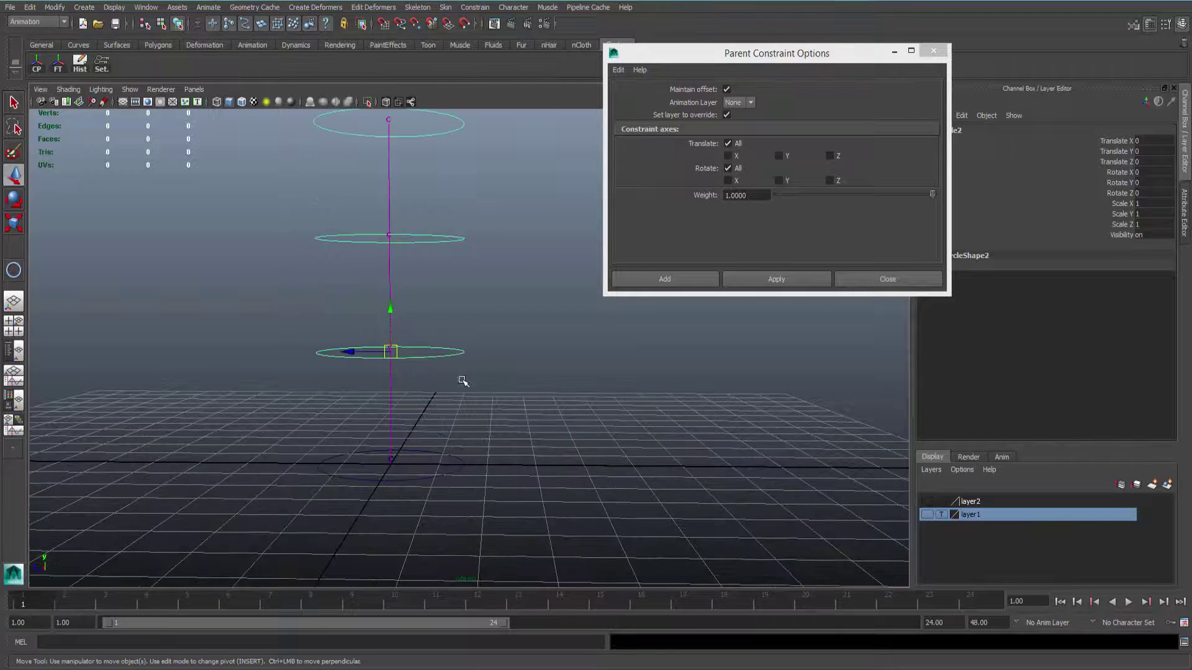
shift+click(453, 455)
click(496, 439)
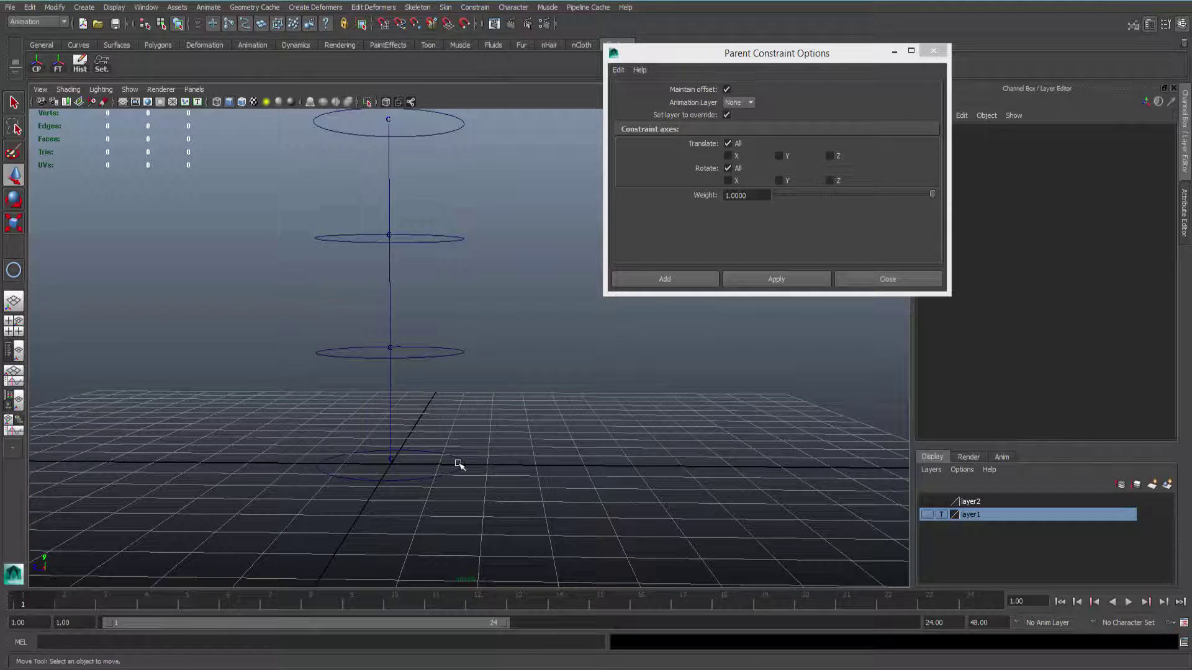
drag(462, 466, 436, 237)
click(533, 466)
key(ctrl+s)
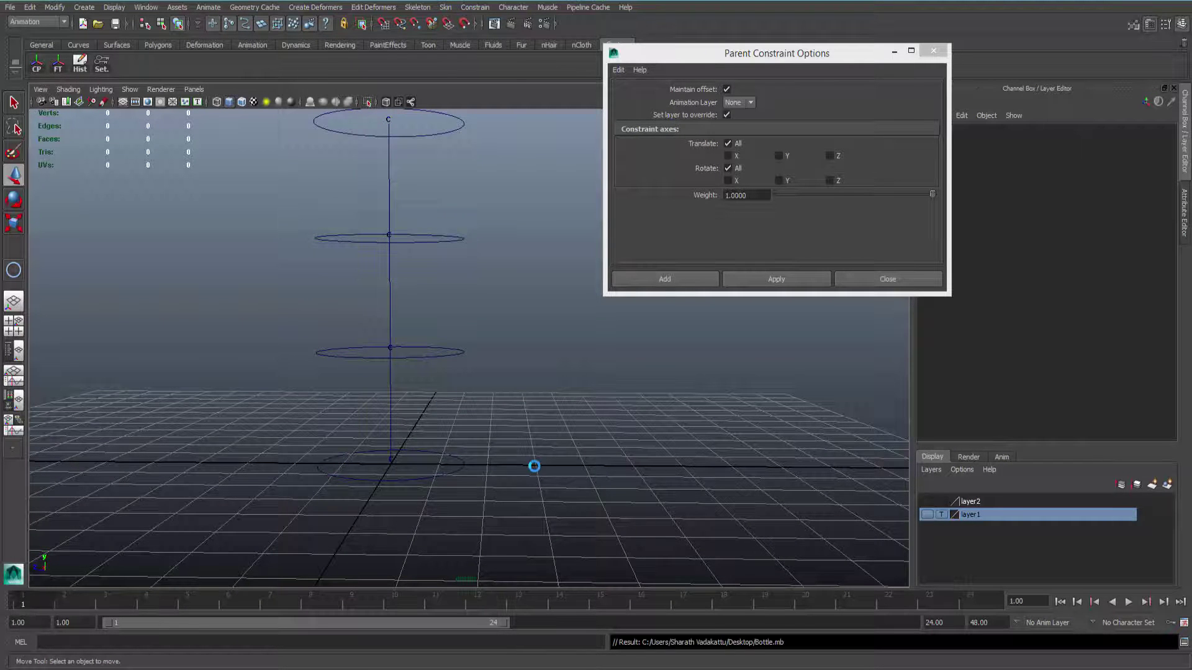
alt+drag(517, 265, 524, 300)
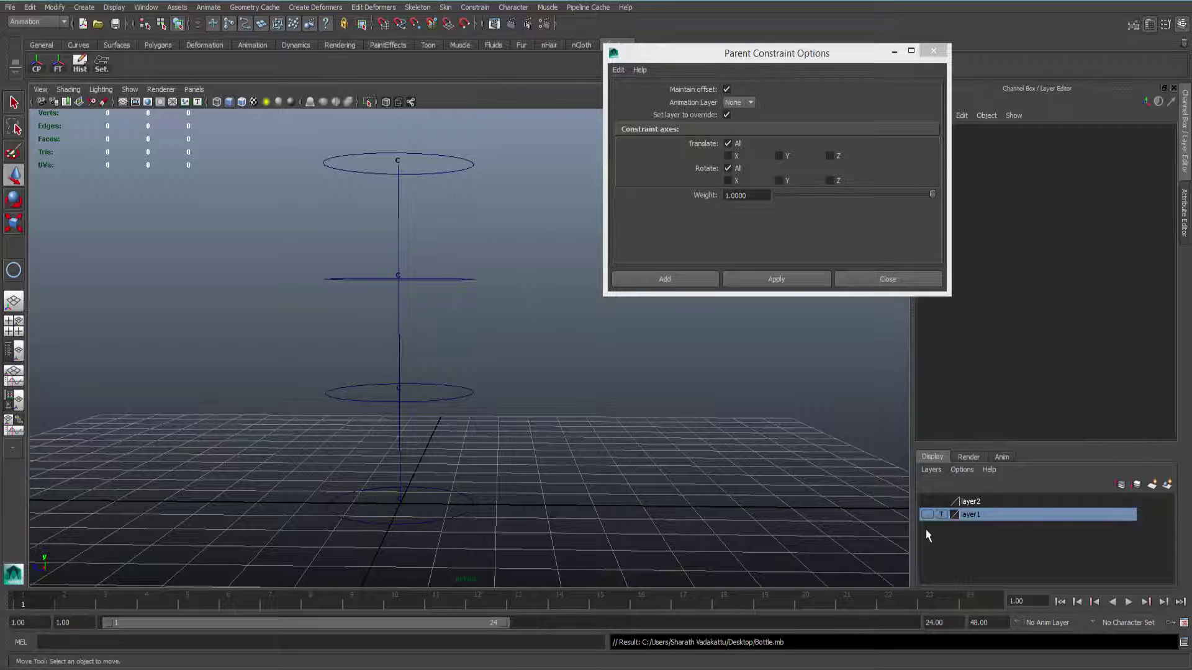
Show layer1 and layer2 and untemplate the bottle mesh layer
click(927, 513)
click(927, 501)
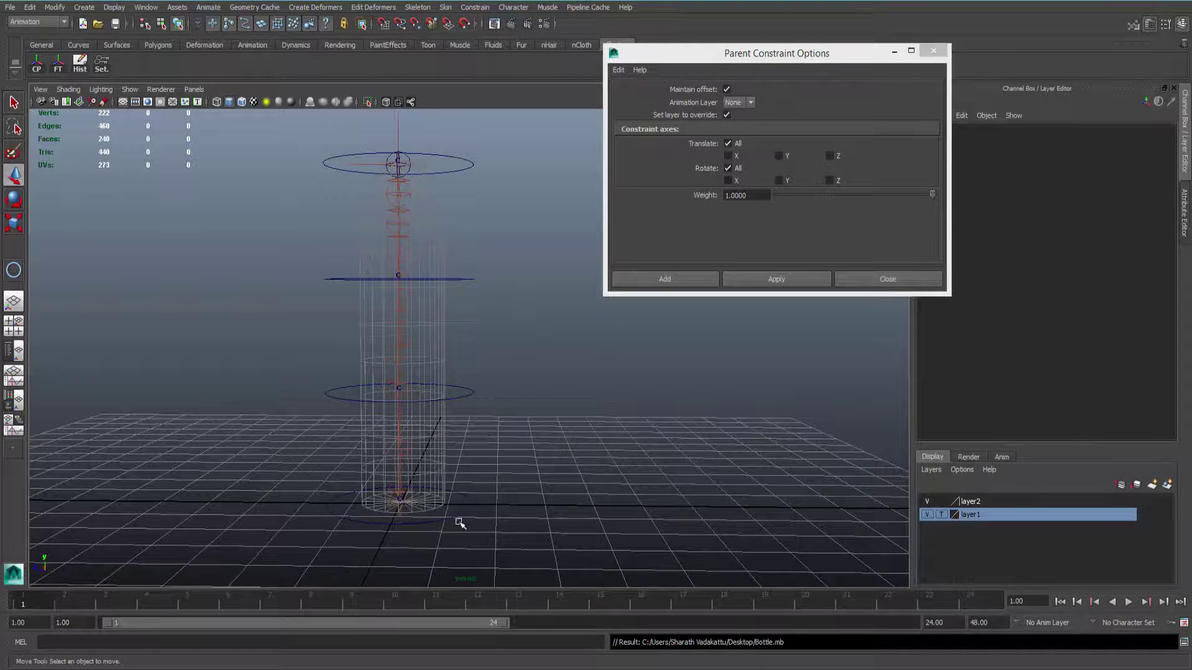
scroll(465, 506, up, 3)
click(941, 515)
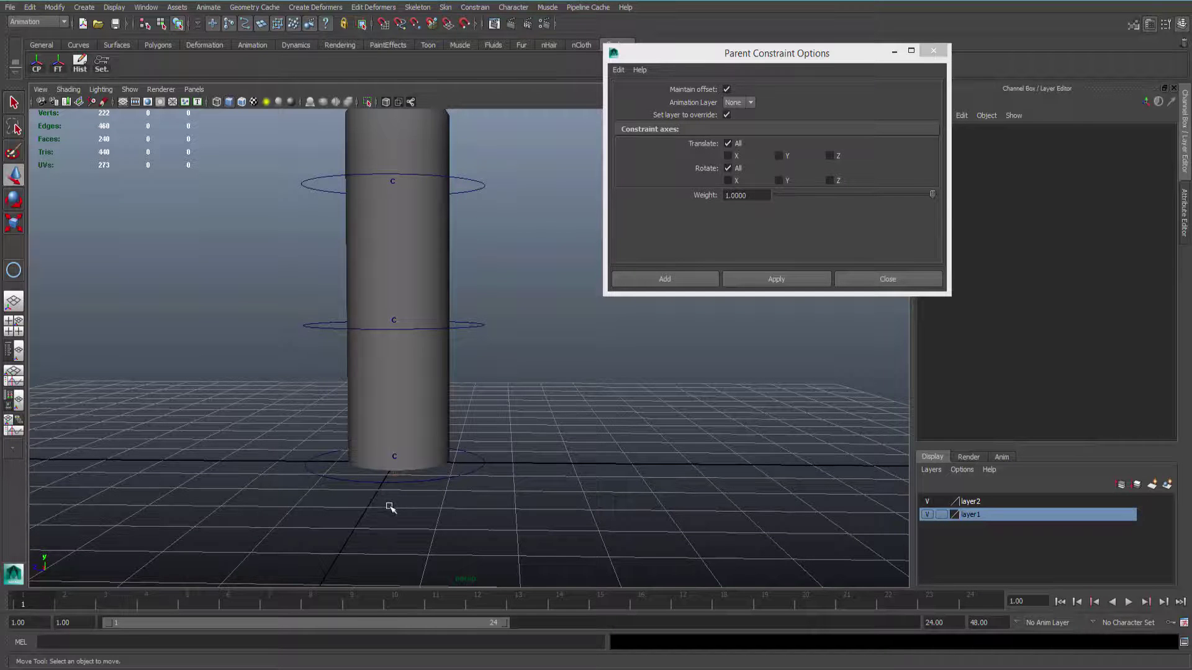
key(4)
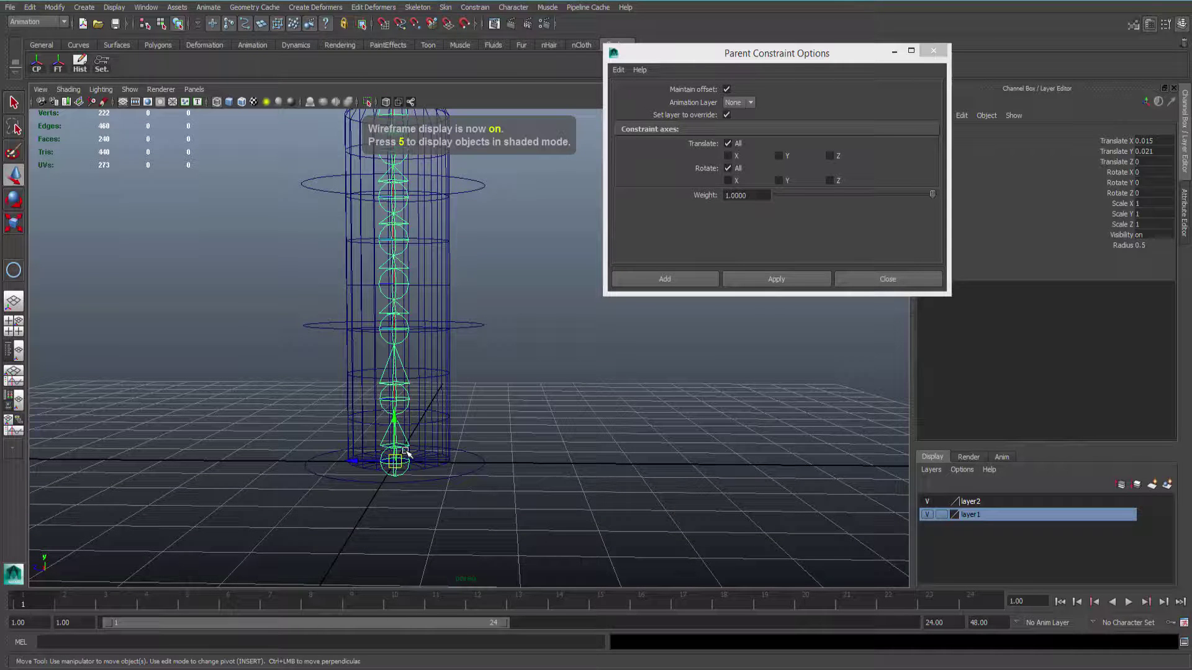
key(5)
Smooth-bind the bottle mesh to the joint chain, creating skinCluster1
click(427, 385)
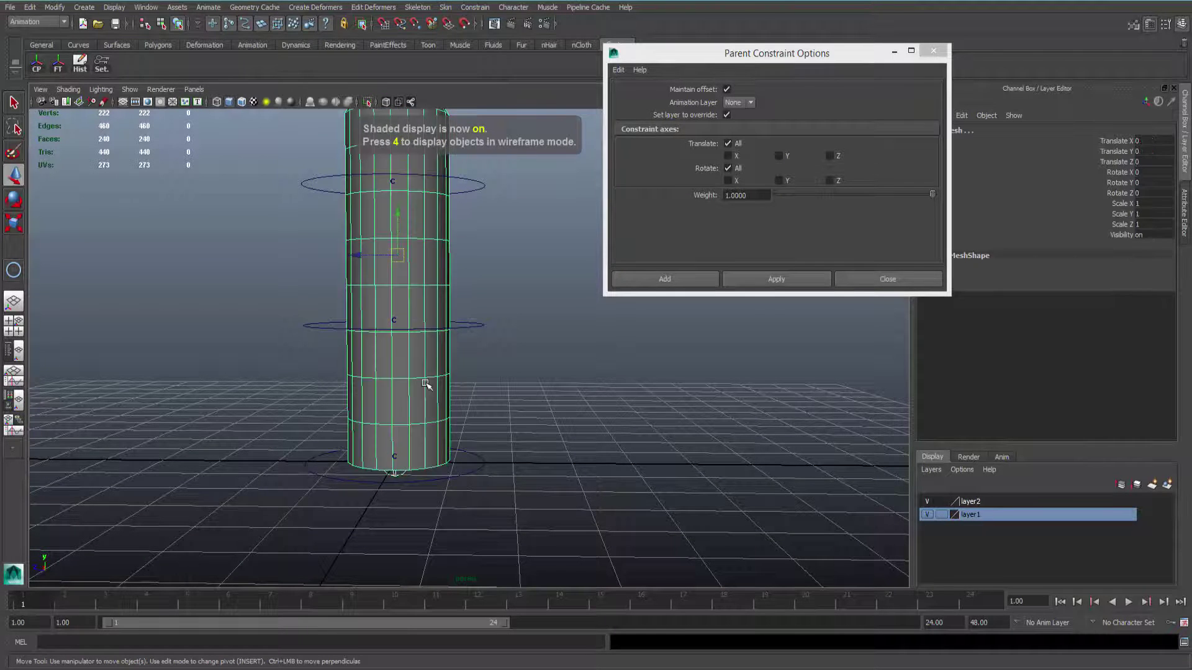
mouse_move(467, 233)
alt+mouse_down()
mouse_move(560, 417)
mouse_move(551, 436)
alt+mouse_up()
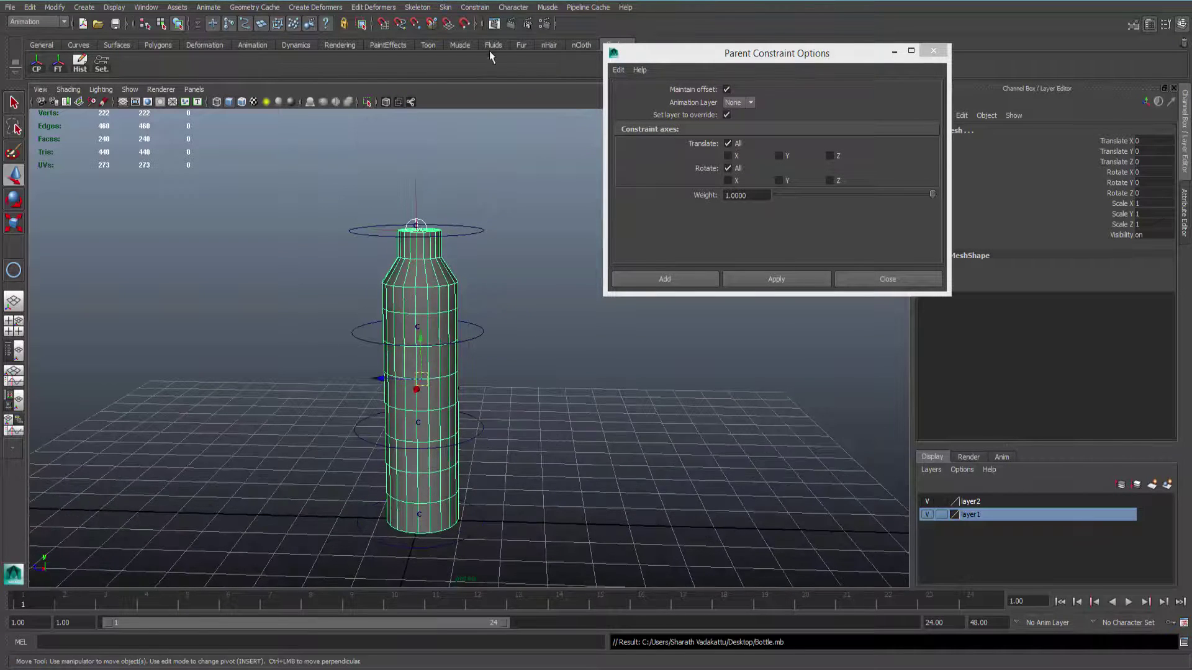
click(447, 8)
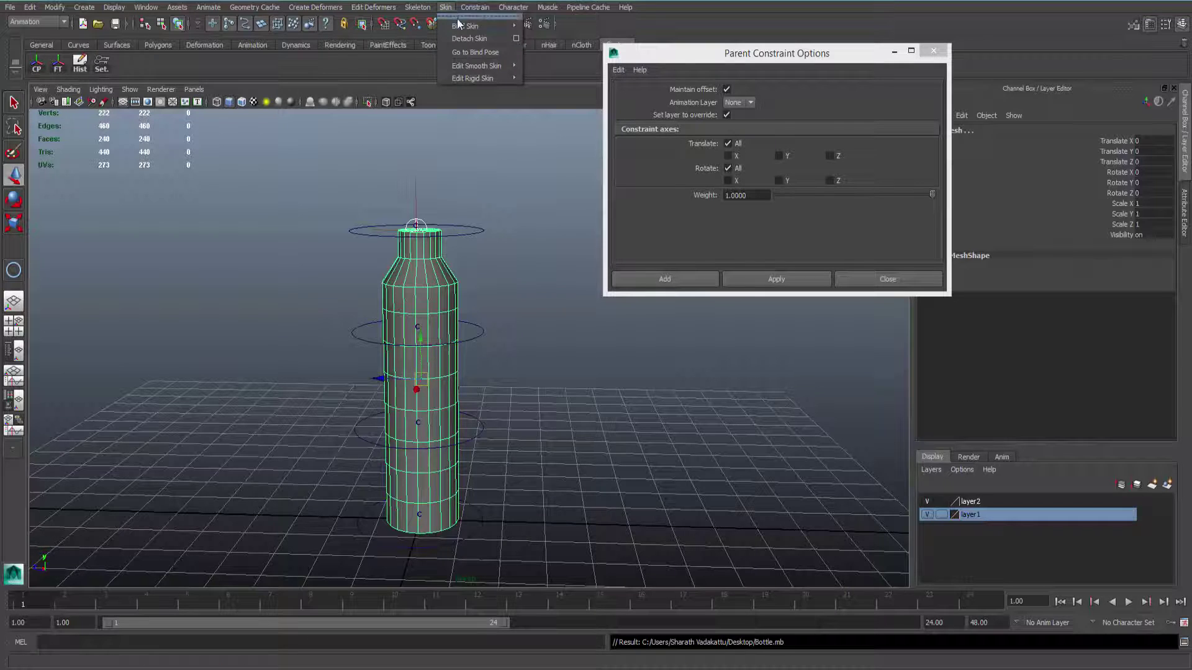
mouse_move(470, 24)
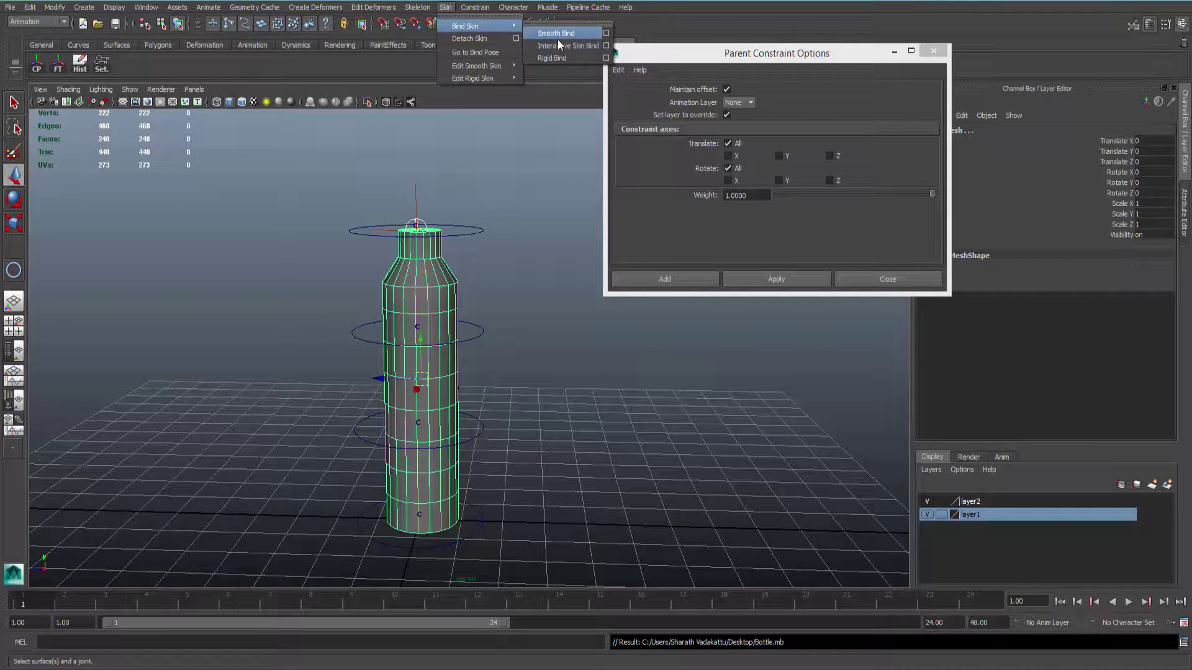
click(564, 35)
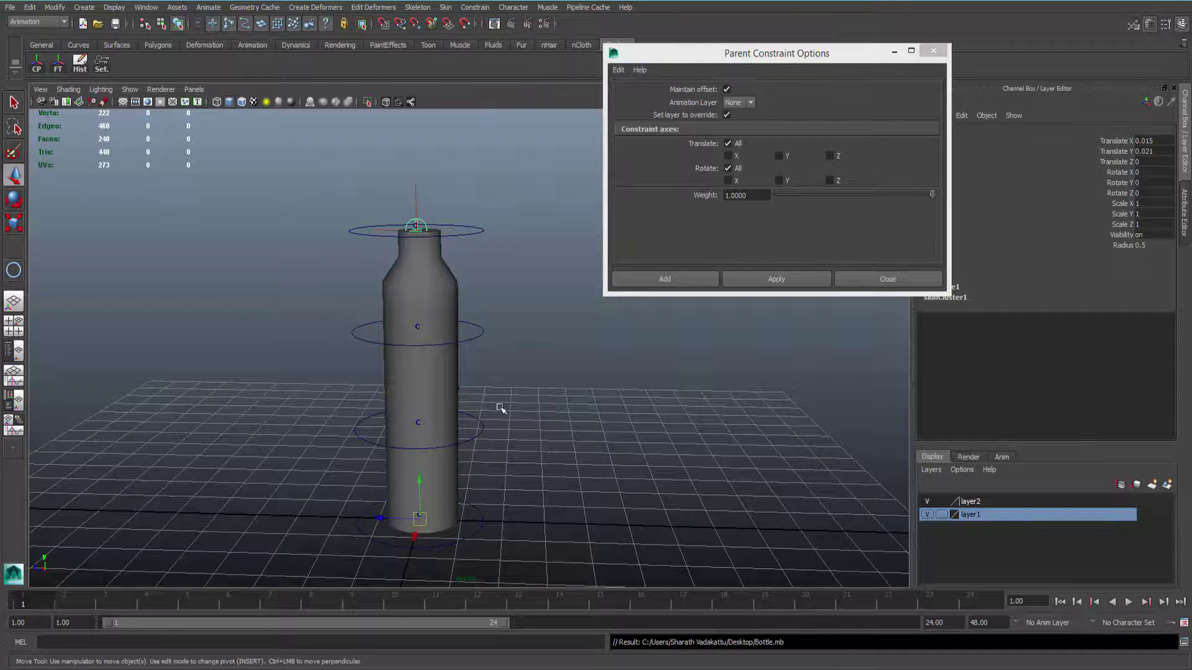
click(511, 530)
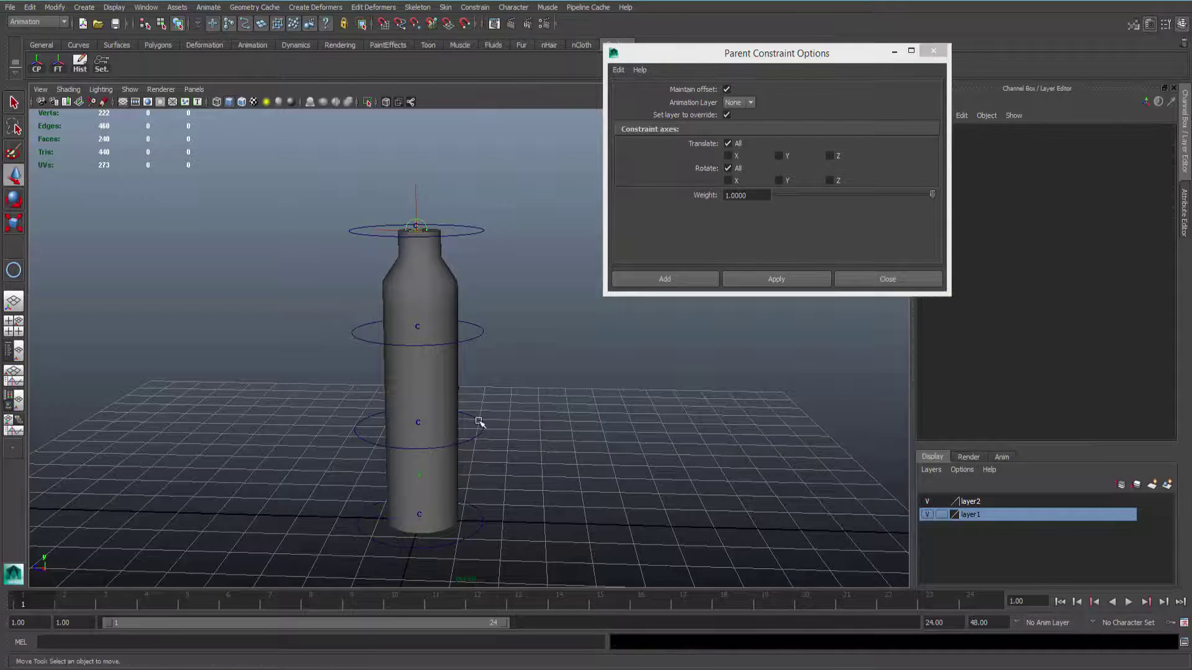
click(479, 517)
right_click(479, 515)
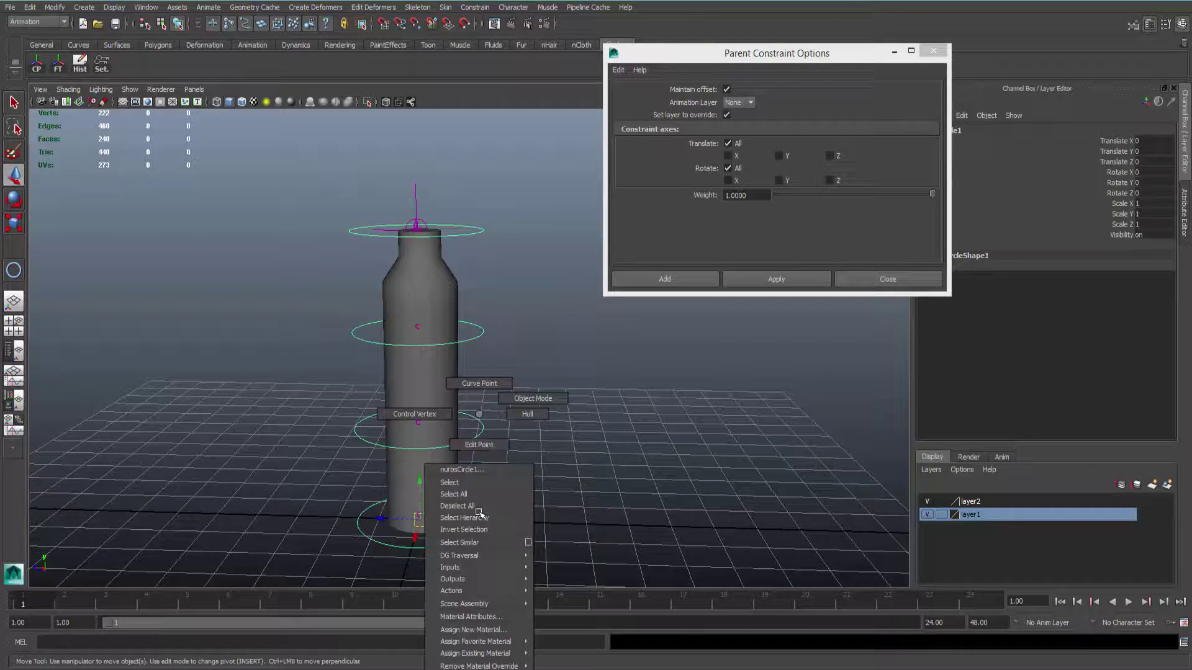
click(480, 517)
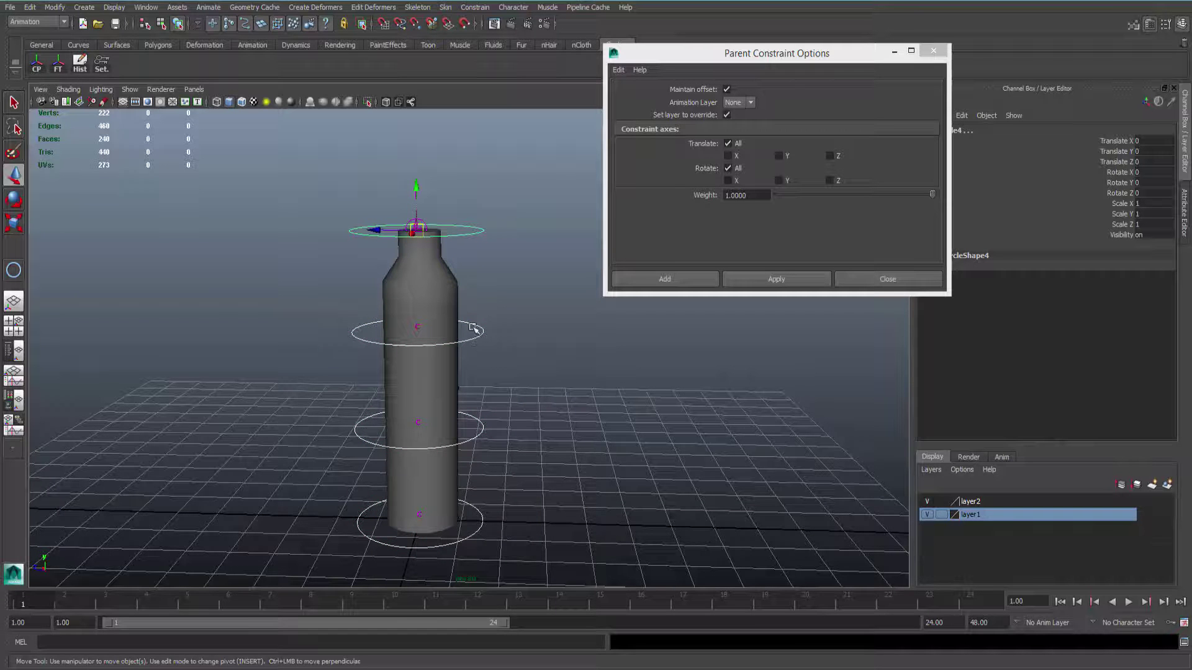
key(e)
mouse_move(463, 184)
mouse_down()
mouse_move(450, 180)
mouse_move(459, 205)
mouse_up()
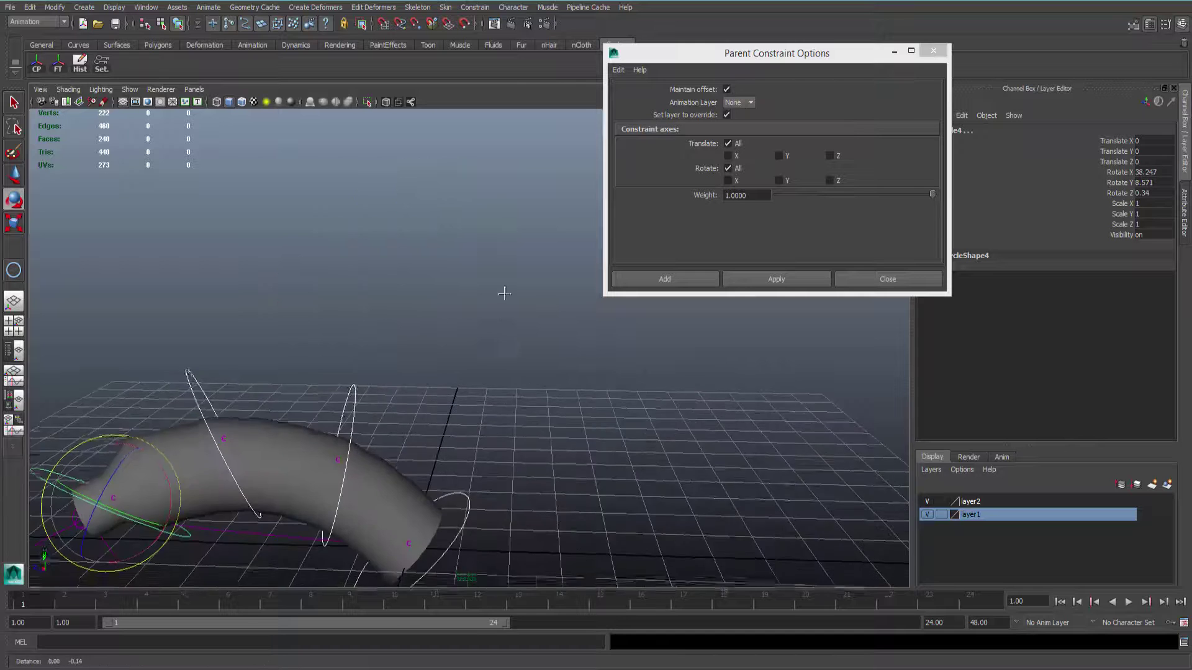
alt+drag(487, 320, 365, 231)
key(ctrl+z)
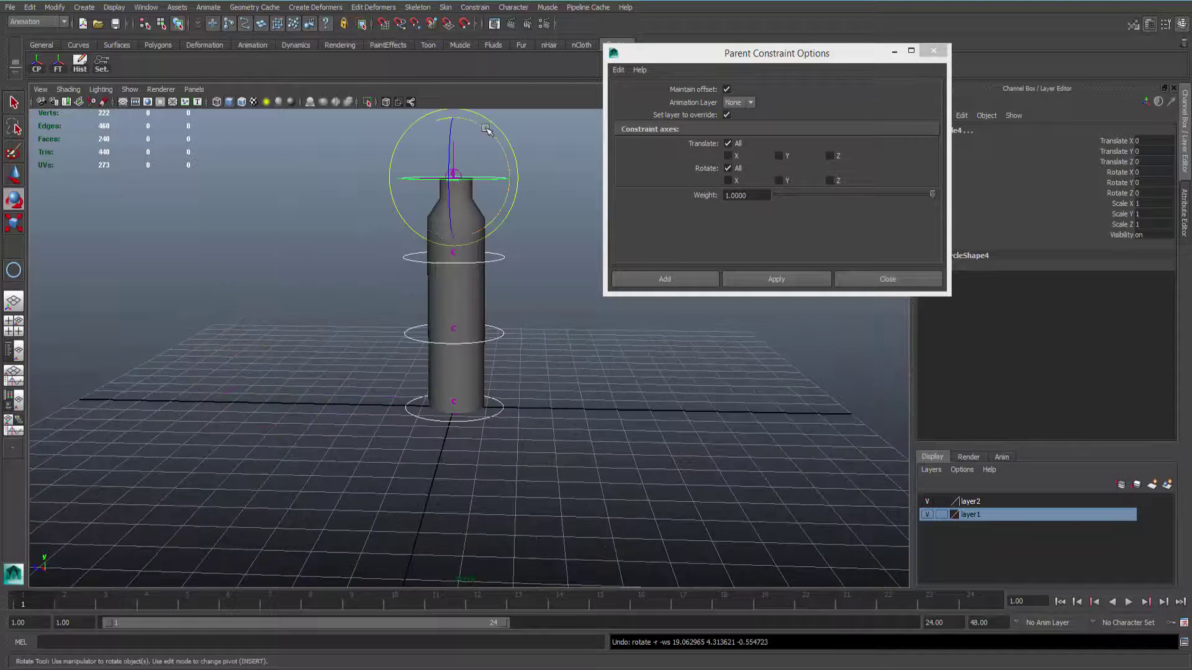
mouse_move(486, 128)
mouse_down()
mouse_move(498, 143)
mouse_move(459, 102)
mouse_move(477, 164)
mouse_up()
key(ctrl+z)
key(ctrl+z)
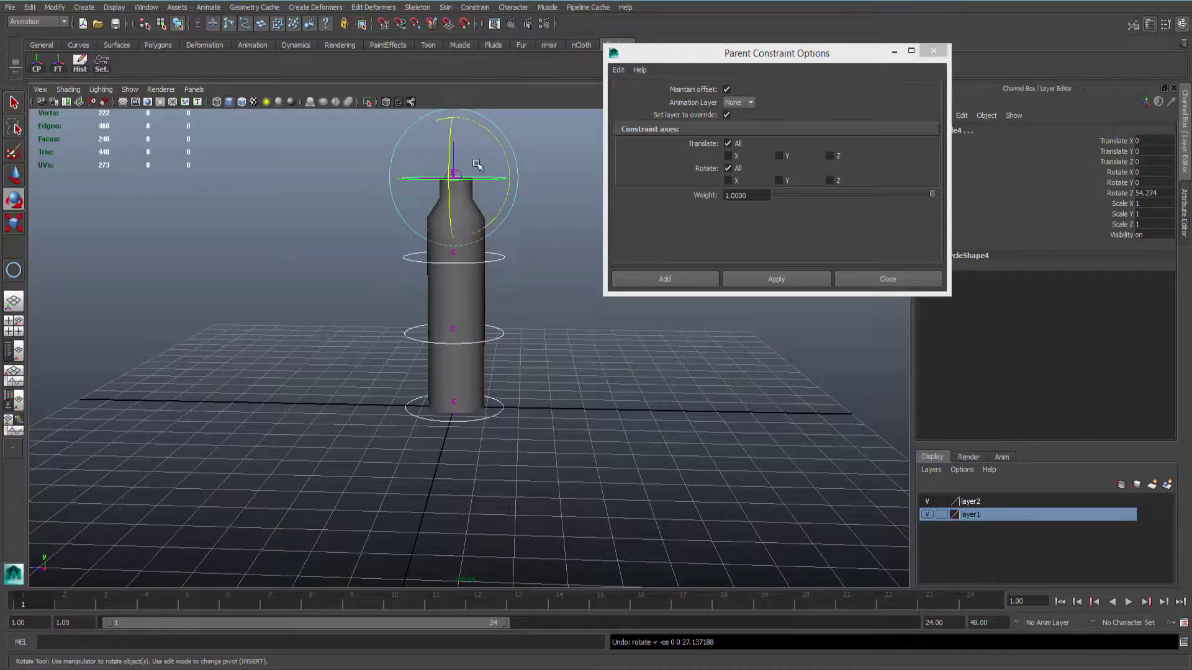
alt+middle_drag(536, 300, 359, 357)
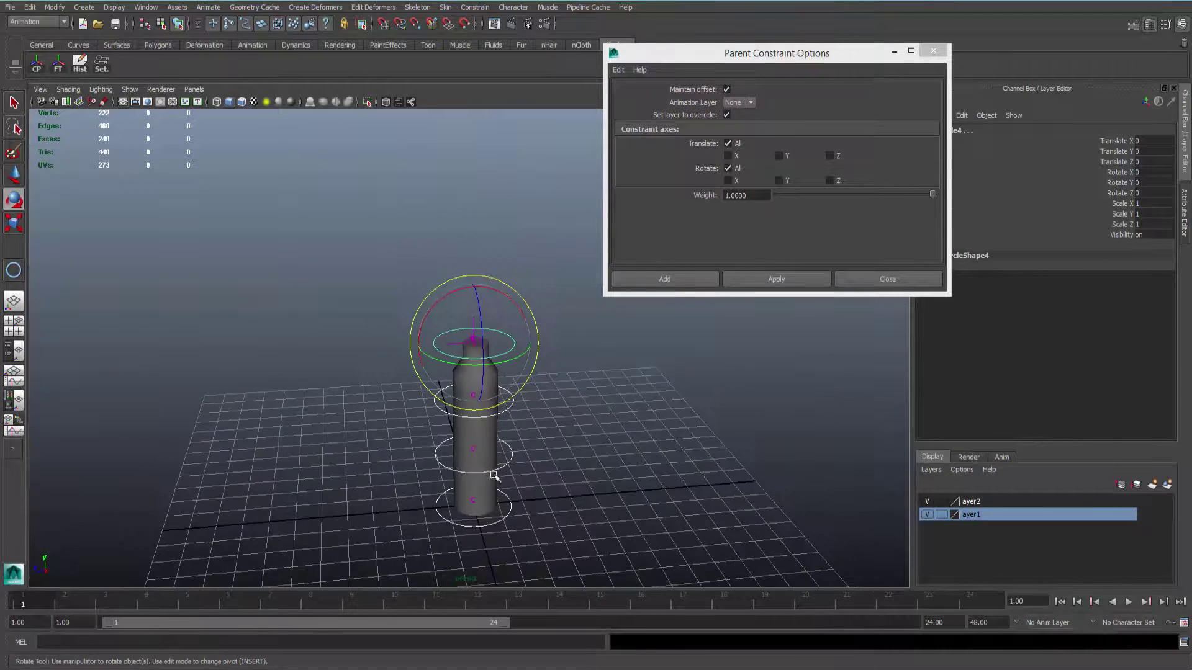
alt+drag(359, 357, 443, 489)
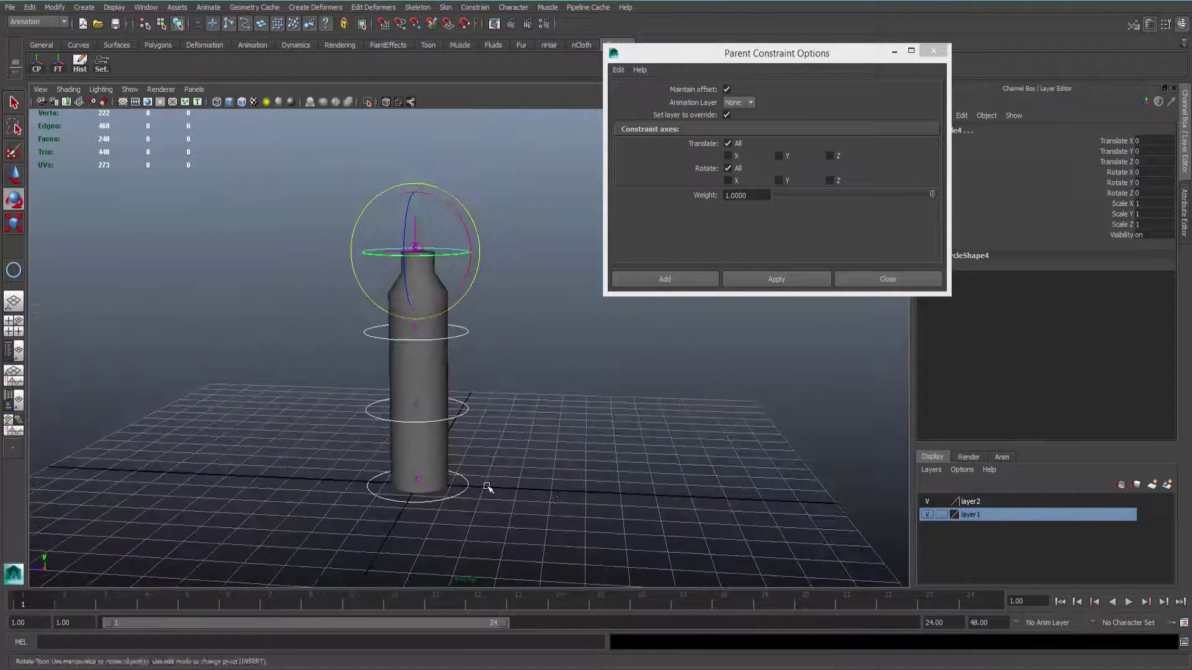
scroll(455, 229, up, 3)
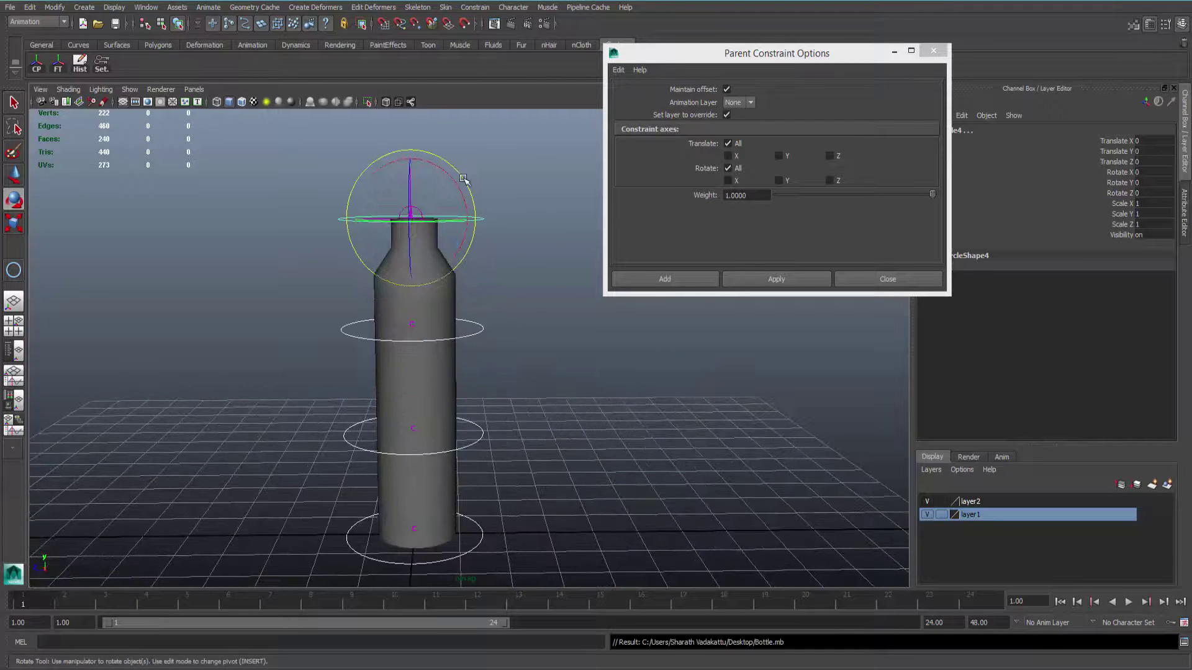
mouse_move(462, 179)
mouse_down()
mouse_move(481, 202)
mouse_move(451, 177)
mouse_move(471, 187)
mouse_up()
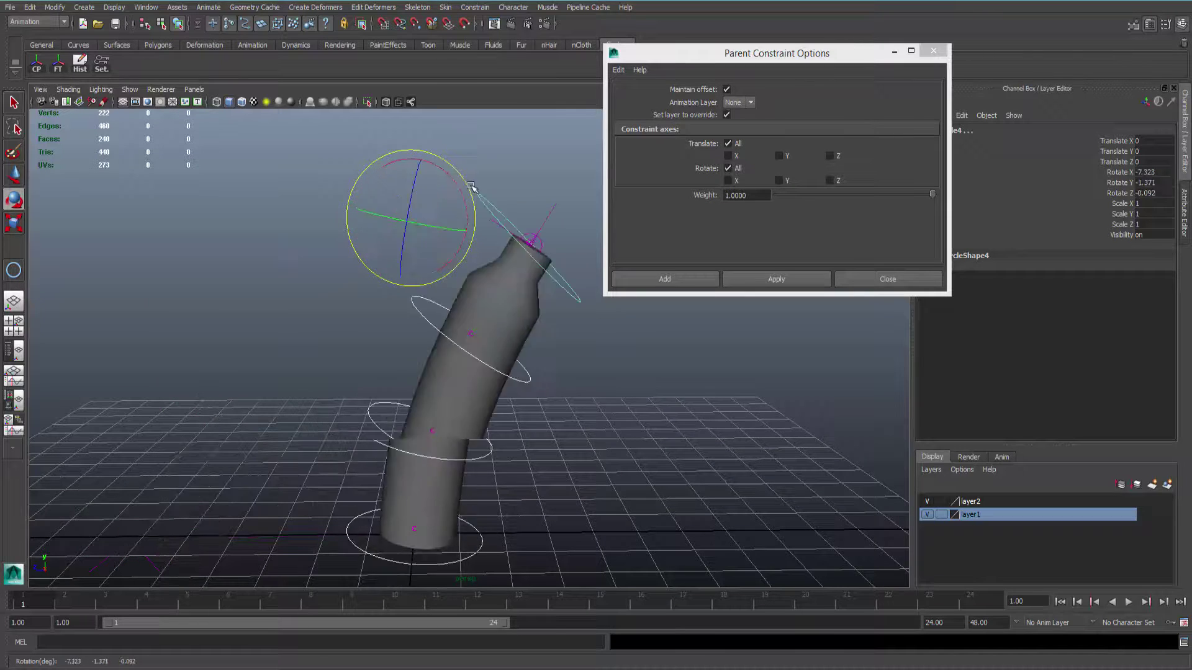
key(ctrl+z)
key(ctrl+z)
key(ctrl+z)
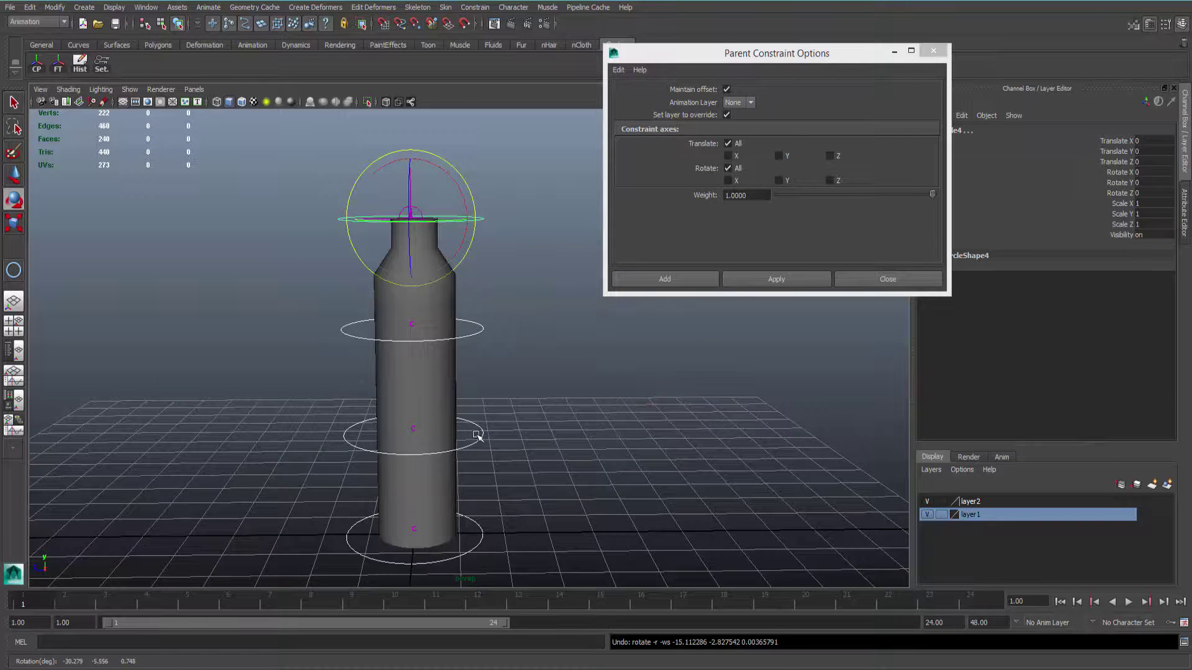